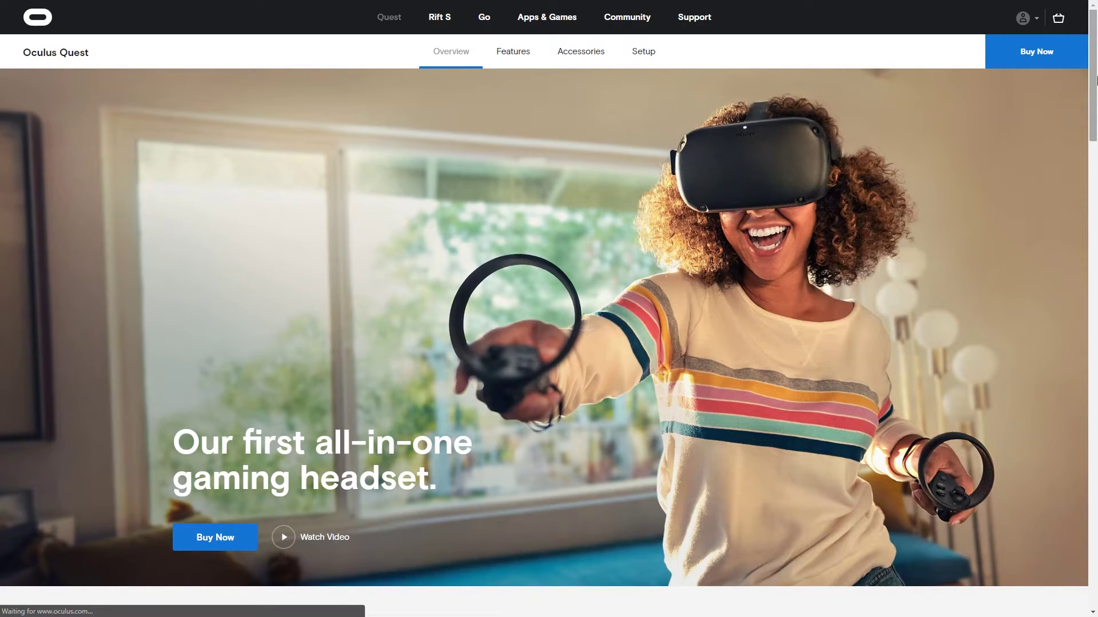
- Scroll the Oculus Quest page to the All-In-One VR section showing the 64GB and 128GB models
left_click_drag(1096, 80, 1096, 187)
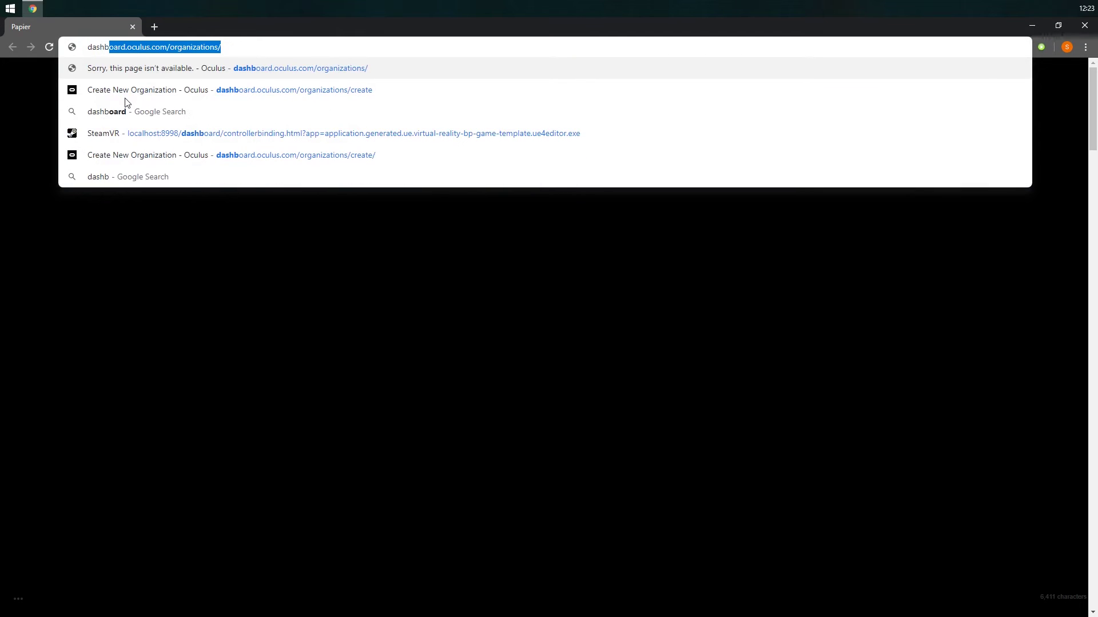
- Load dashboard.oculus.com/organizations/create, then type and clear a test organization name
type("create")
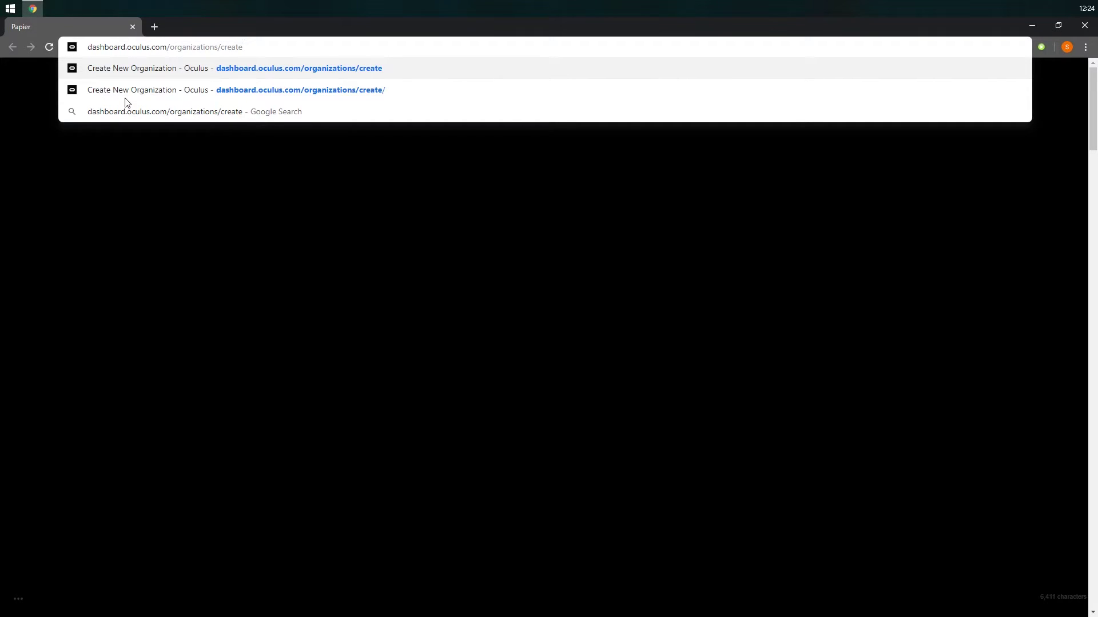
key("Return")
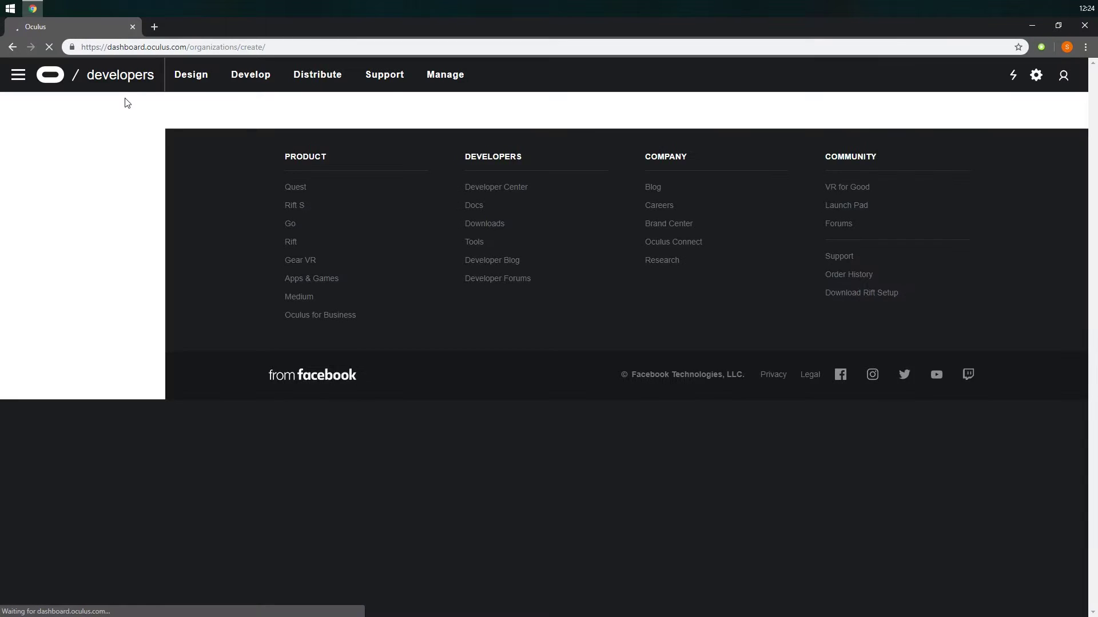
type("test")
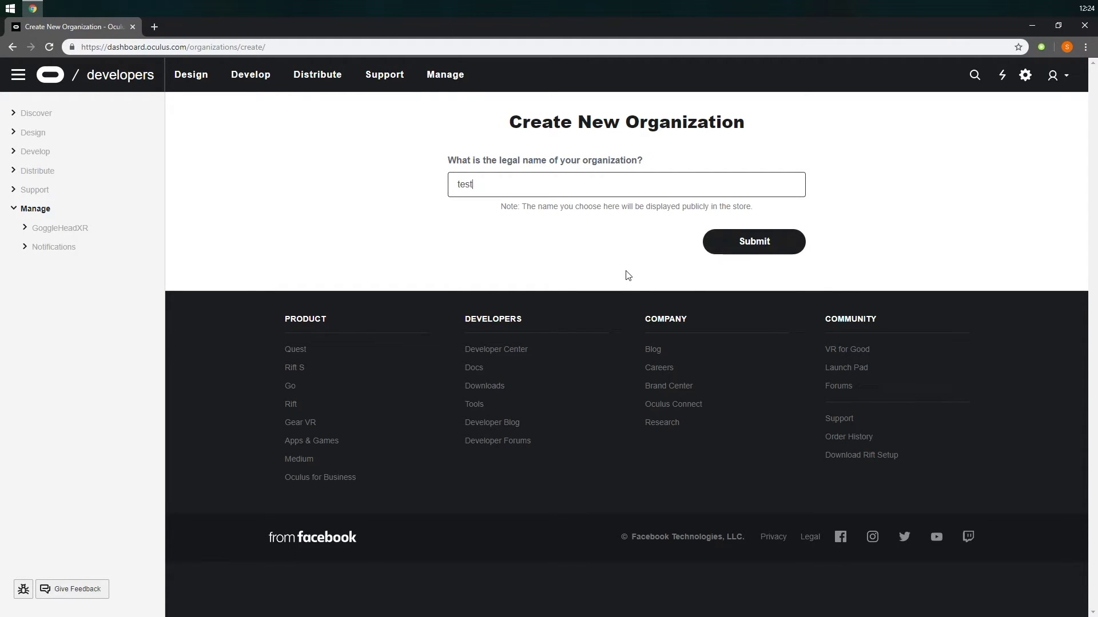
type(" organuiation")
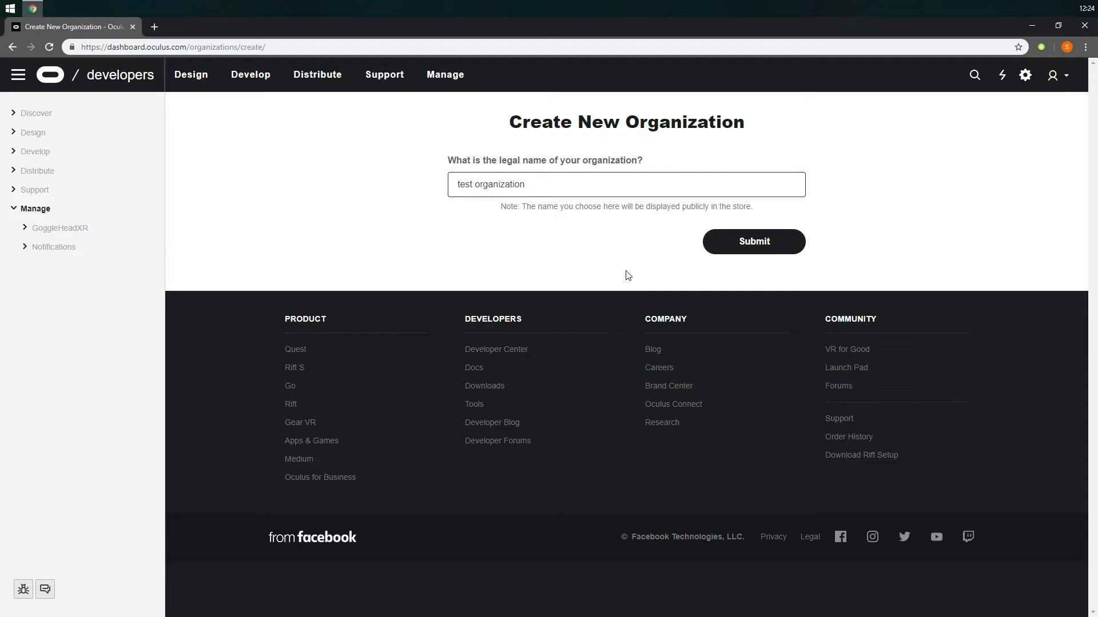
key("ctrl+a")
key("BackSpace")
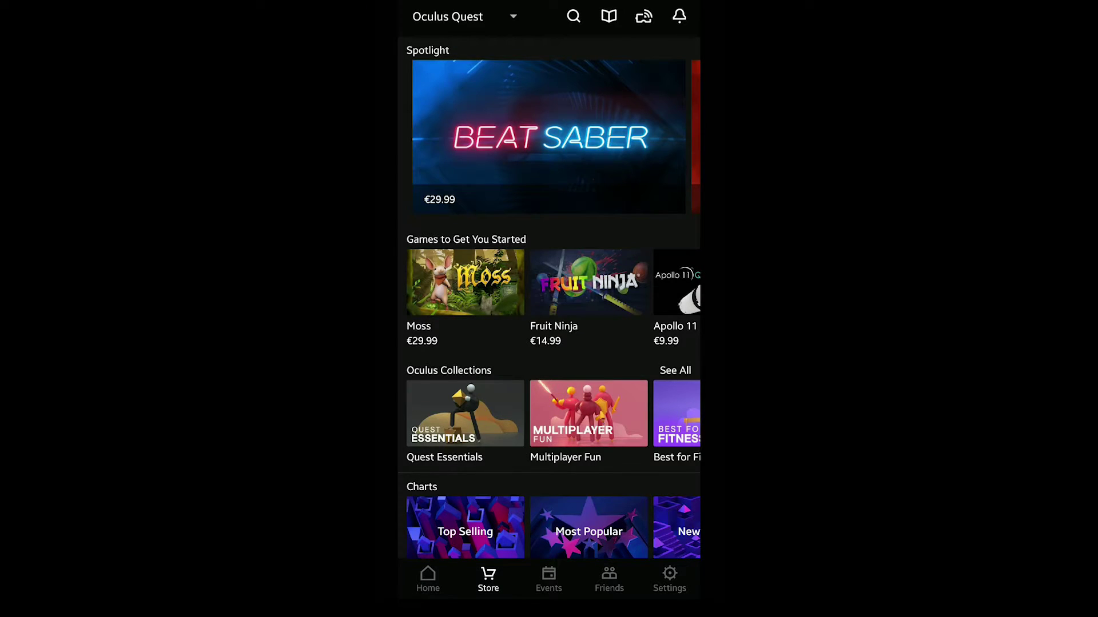
- Switch the Oculus mobile app from the store to the Settings screen
left_click(670, 581)
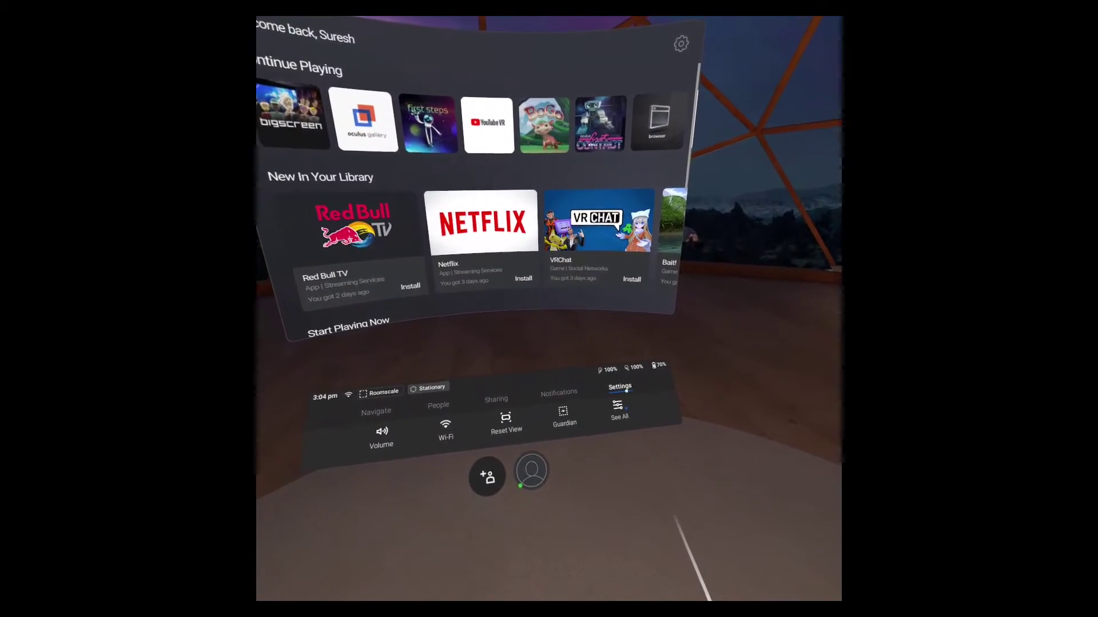
- Turn off Guardian in the headset's Developer settings and acknowledge the safety warning
left_click(620, 388)
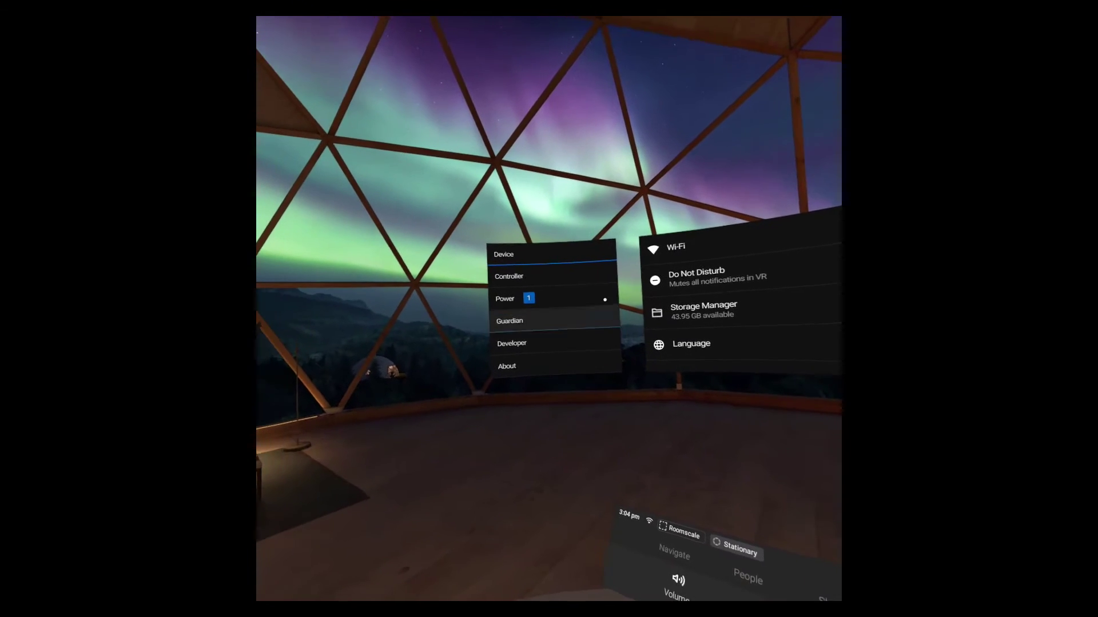
left_click(523, 332)
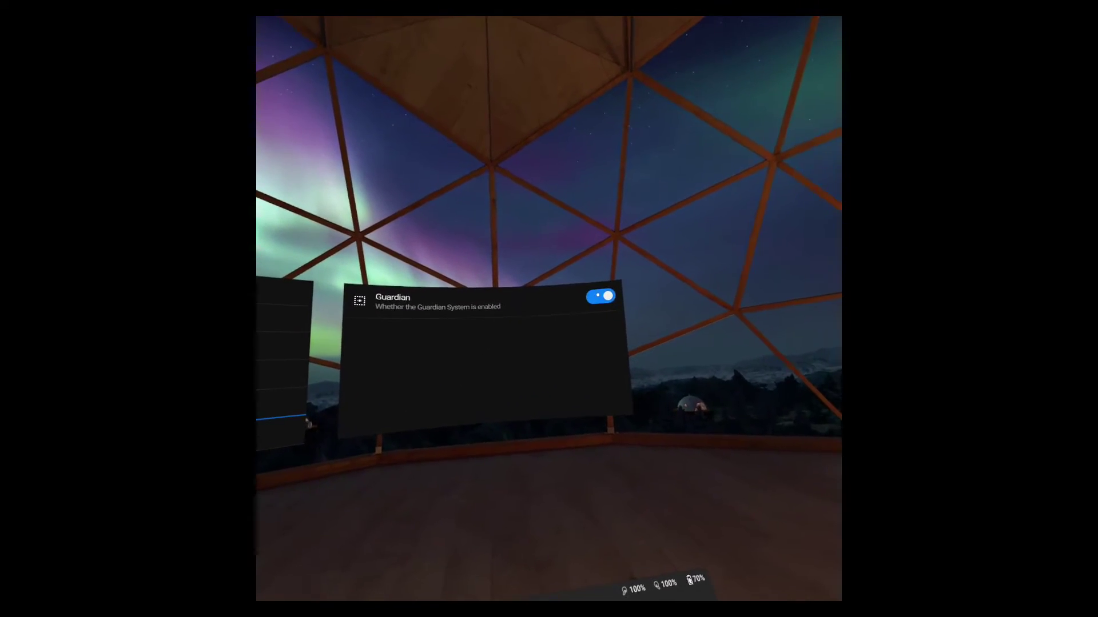
left_click(618, 295)
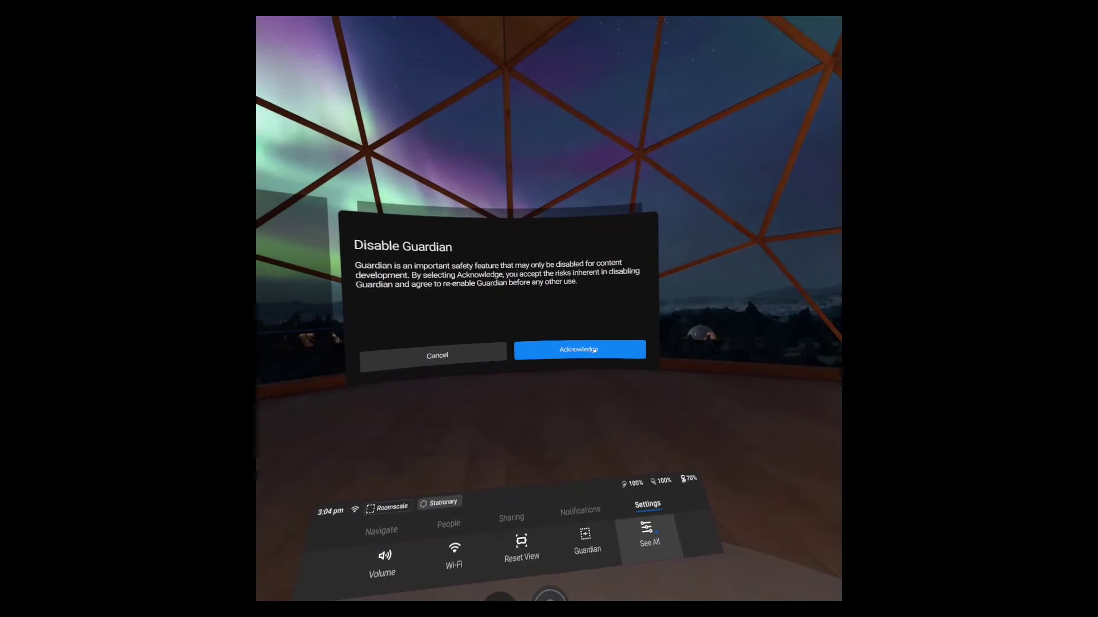
left_click(572, 345)
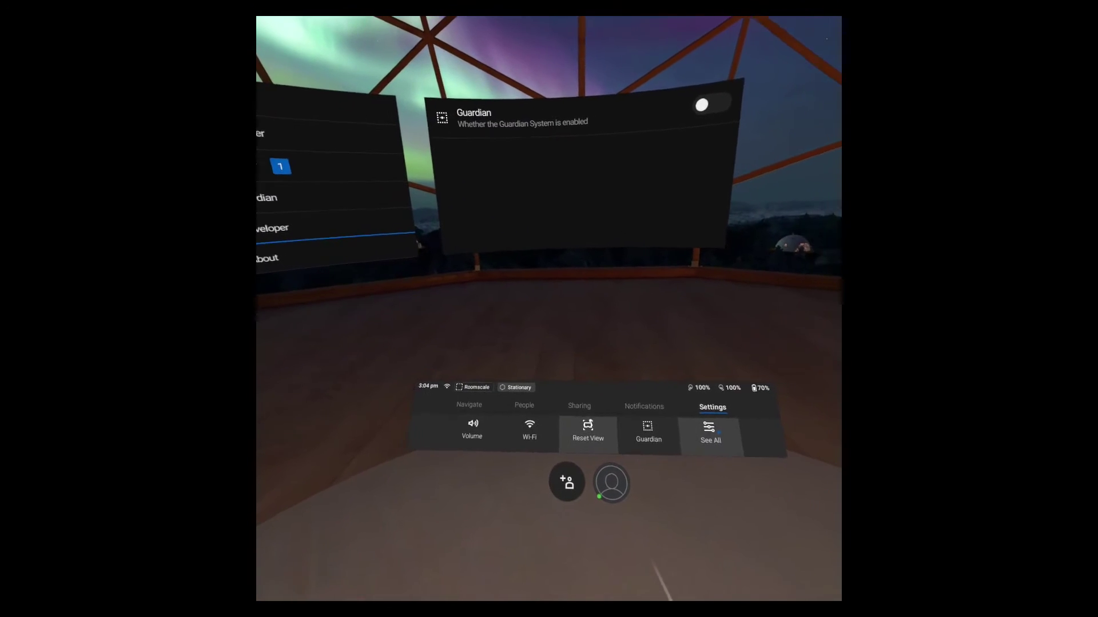
- Go to Navigate > Library and show the empty Unknown Sources list
left_click(560, 403)
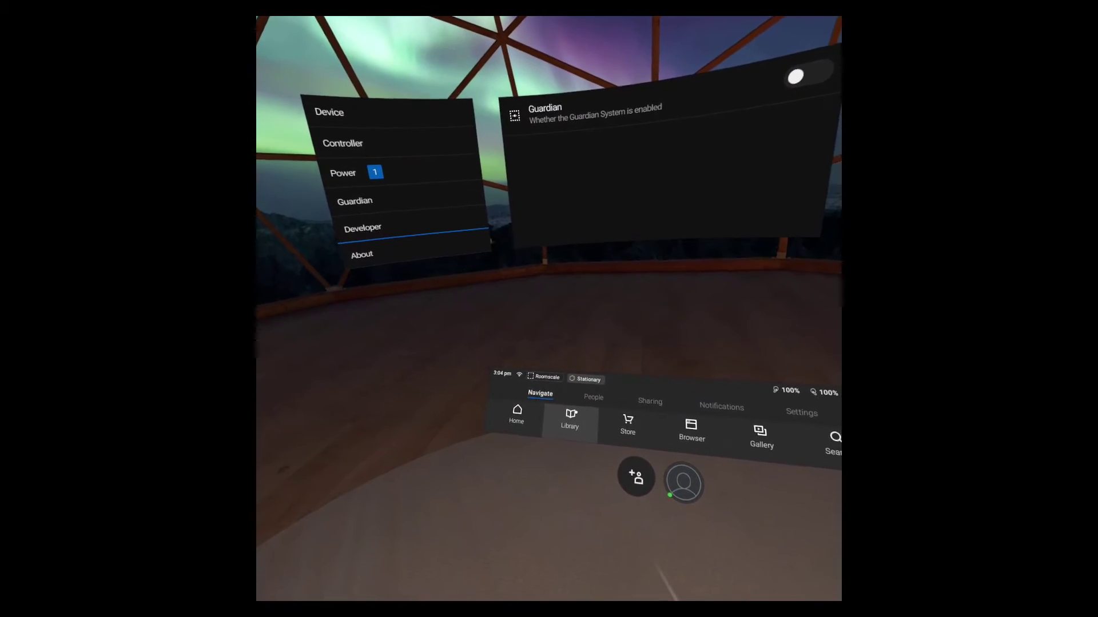
left_click(589, 430)
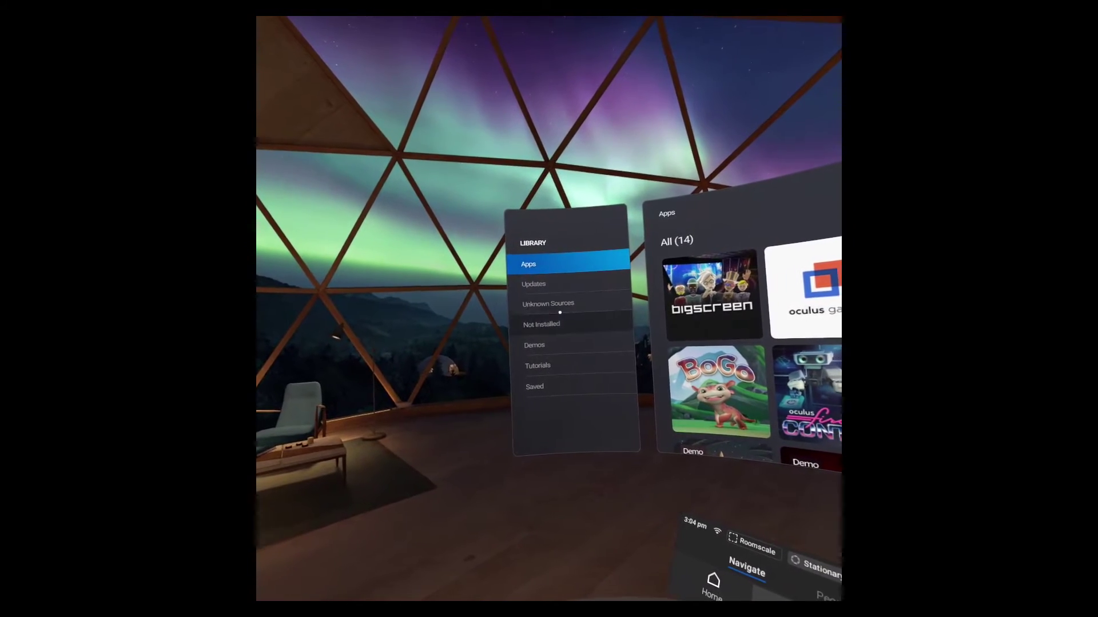
left_click(531, 303)
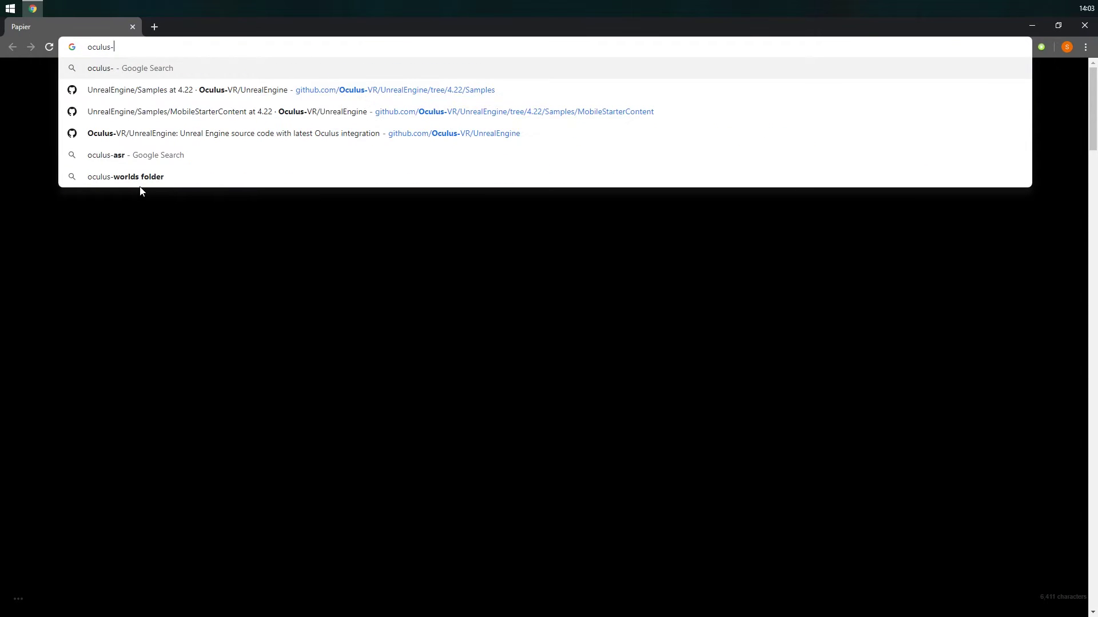
- Open the Oculus Go ADB Drivers page, agree to the terms and download the 2.0 package
key("Down")
key("Down")
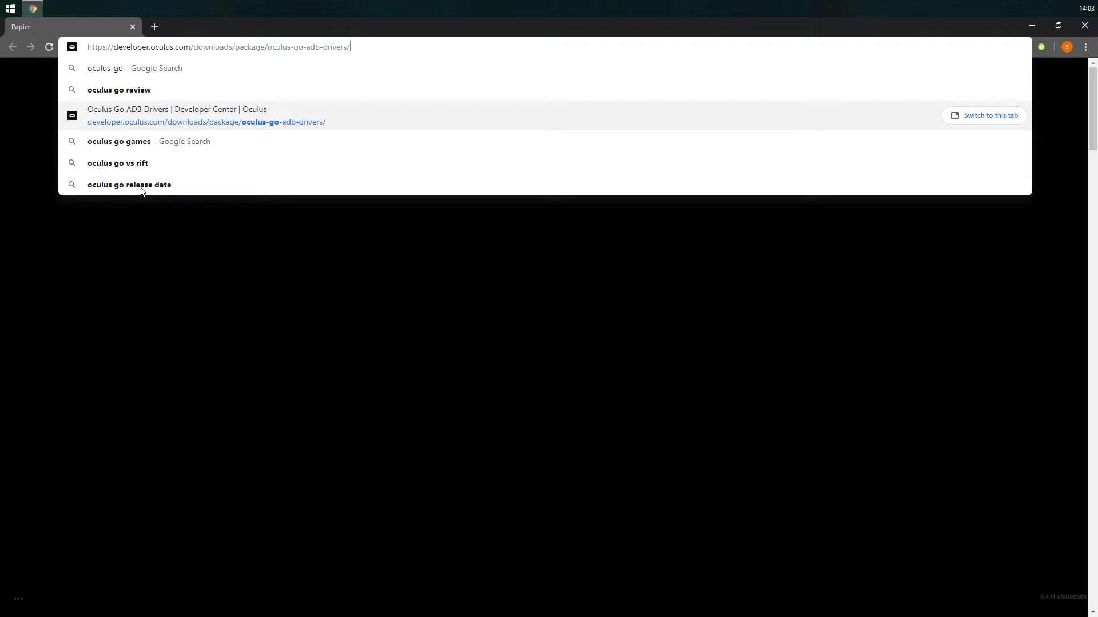
key("Return")
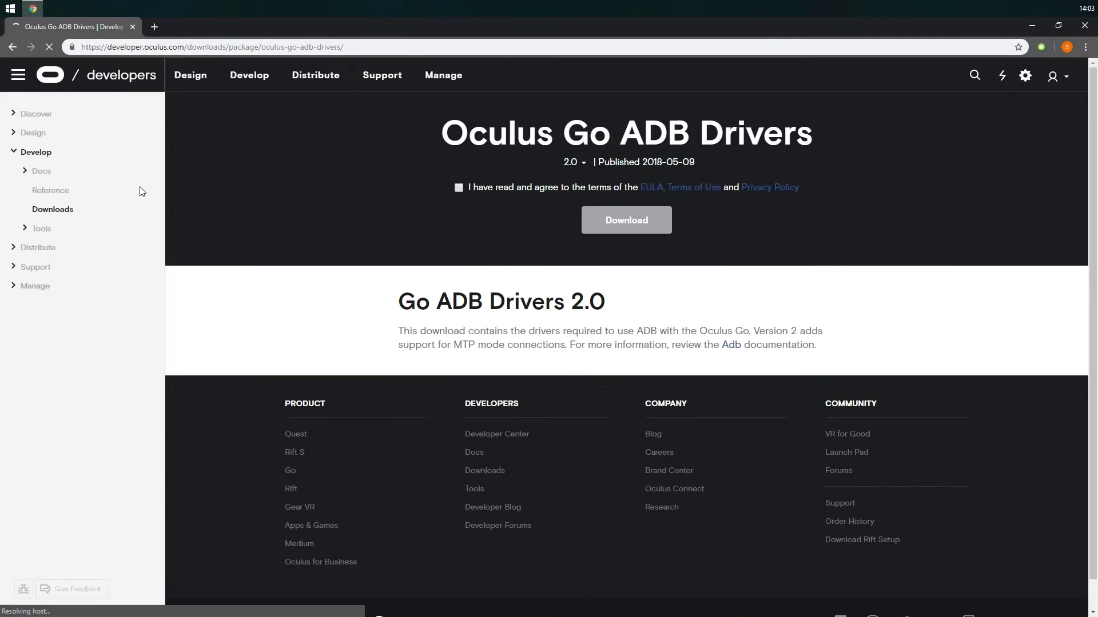
left_click(459, 188)
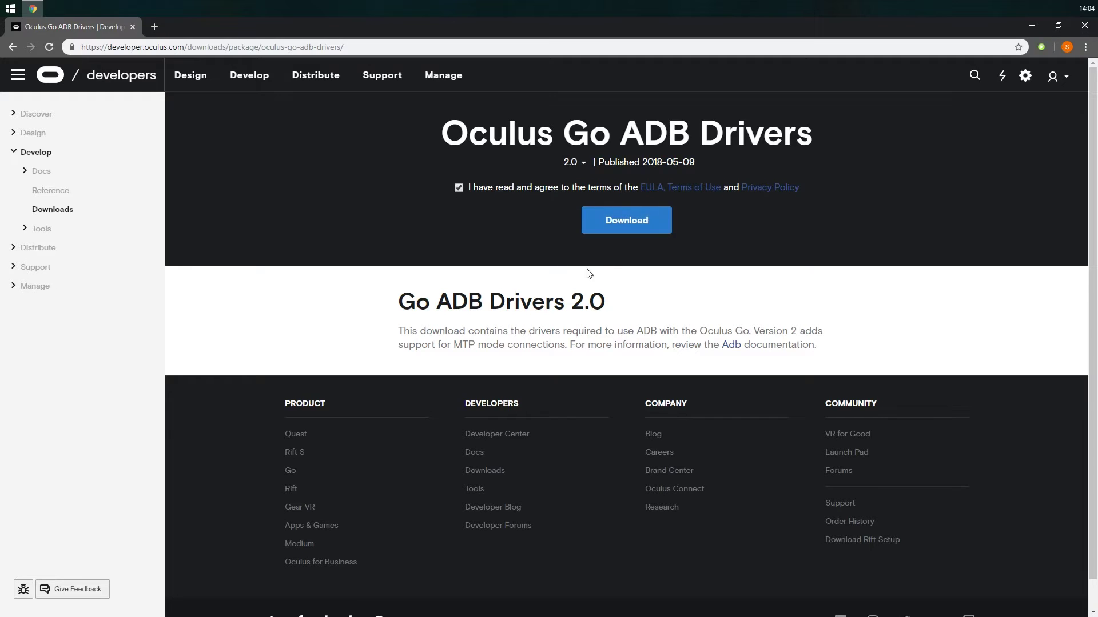
left_click(621, 227)
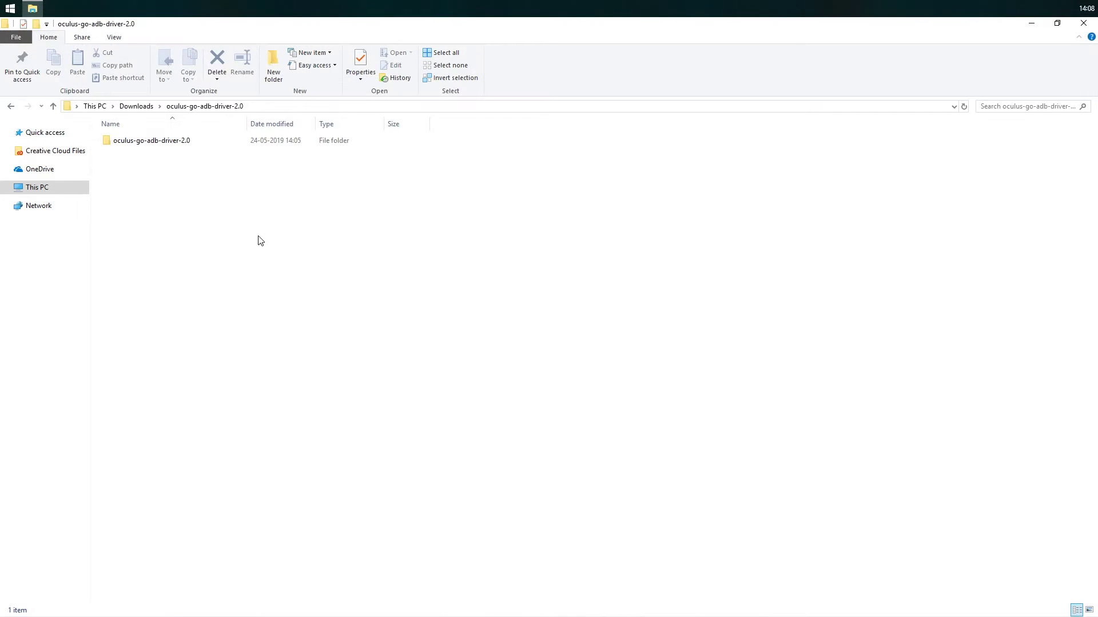
- Install android_winusb.inf from oculus-go-adb-driver-2.0\usb_driver and dismiss the success message
double_click(177, 143)
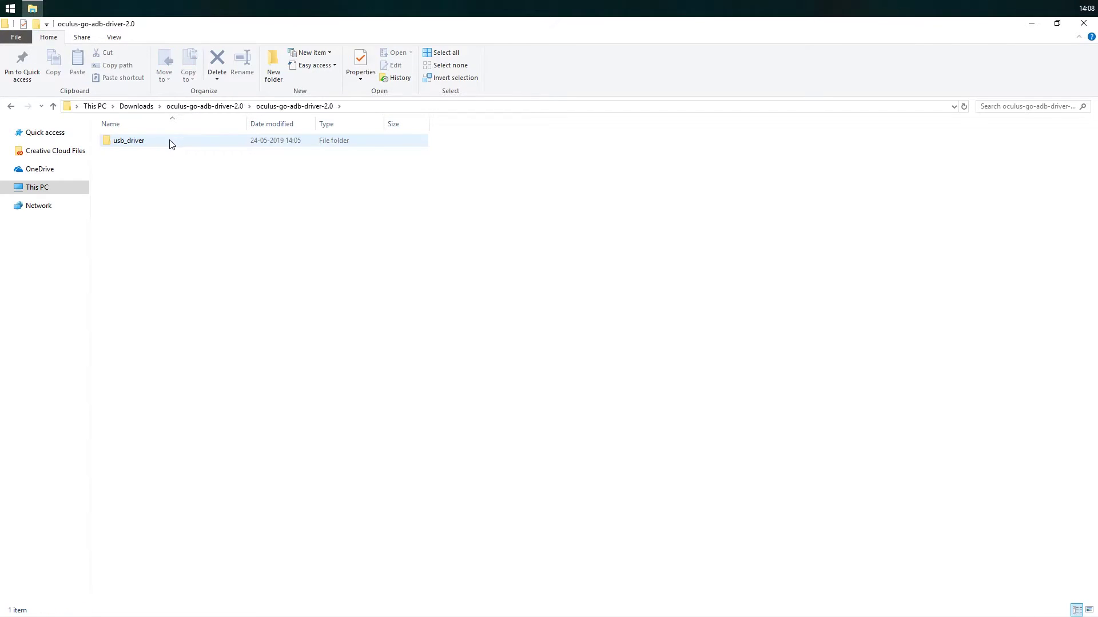
left_click(144, 143)
double_click(145, 143)
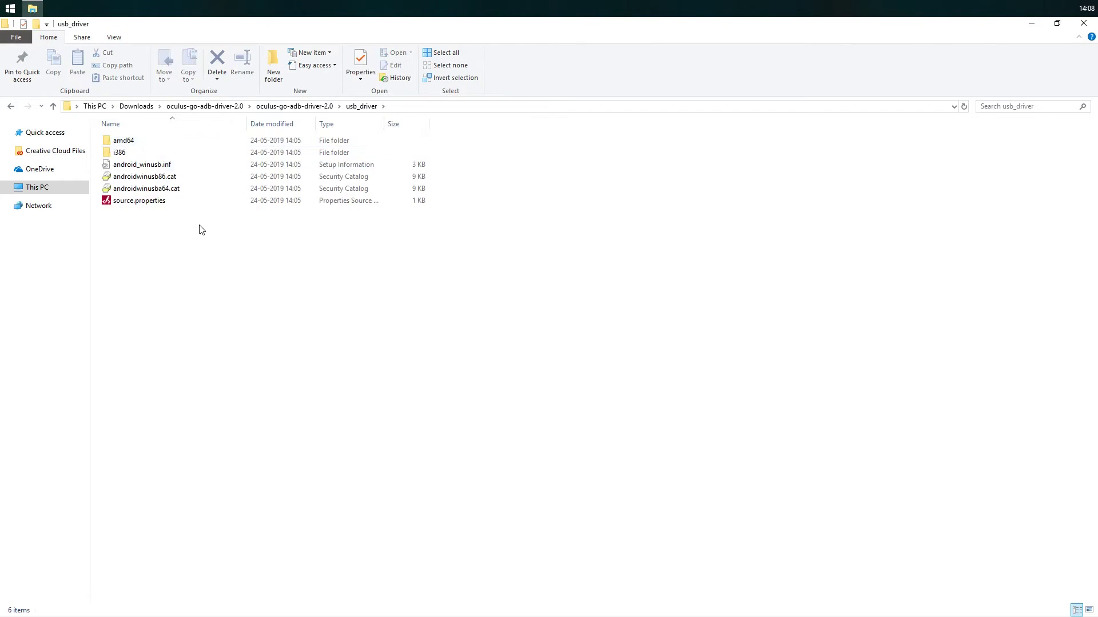
right_click(159, 166)
left_click(181, 188)
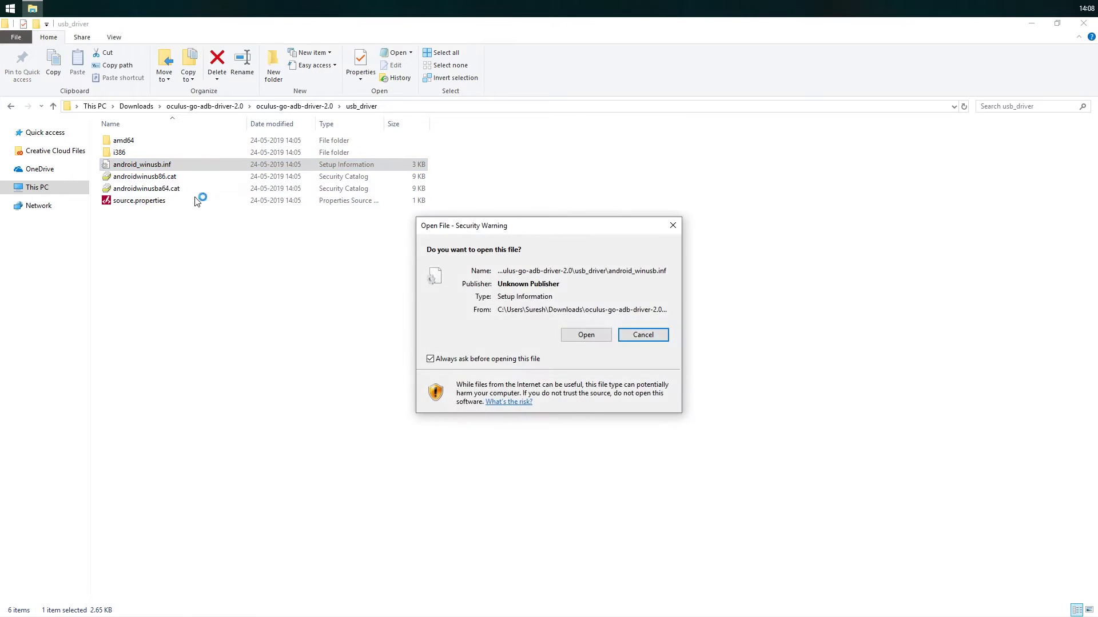
left_click(598, 338)
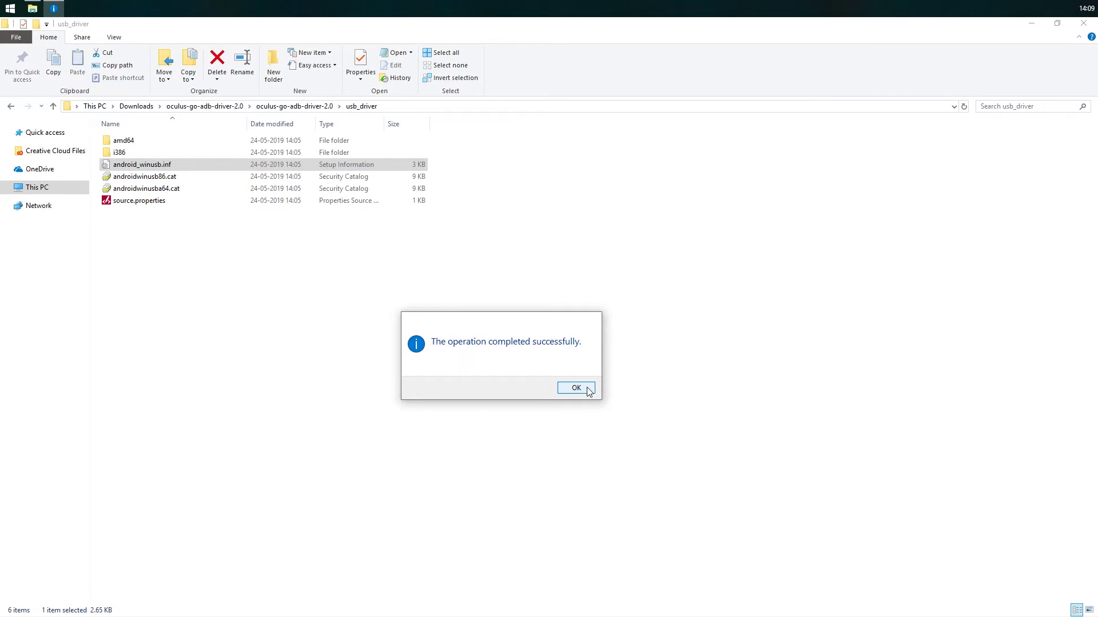
left_click(576, 388)
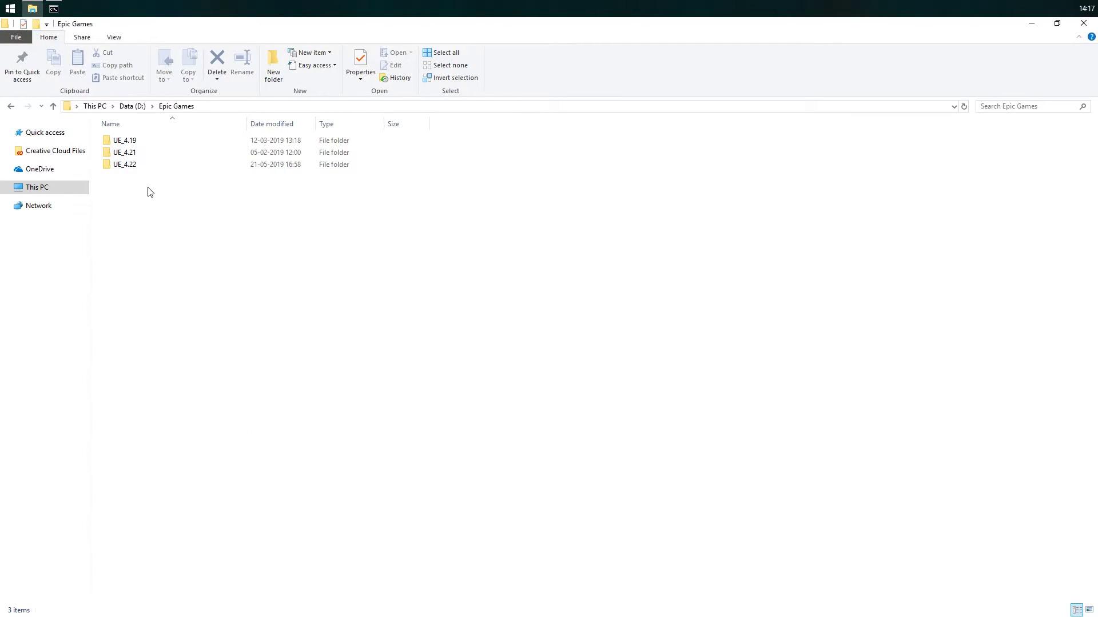
- Run the CodeWorksforAndroid installer from UE_4.22\Engine\Extras\AndroidWorks\Win64
double_click(128, 166)
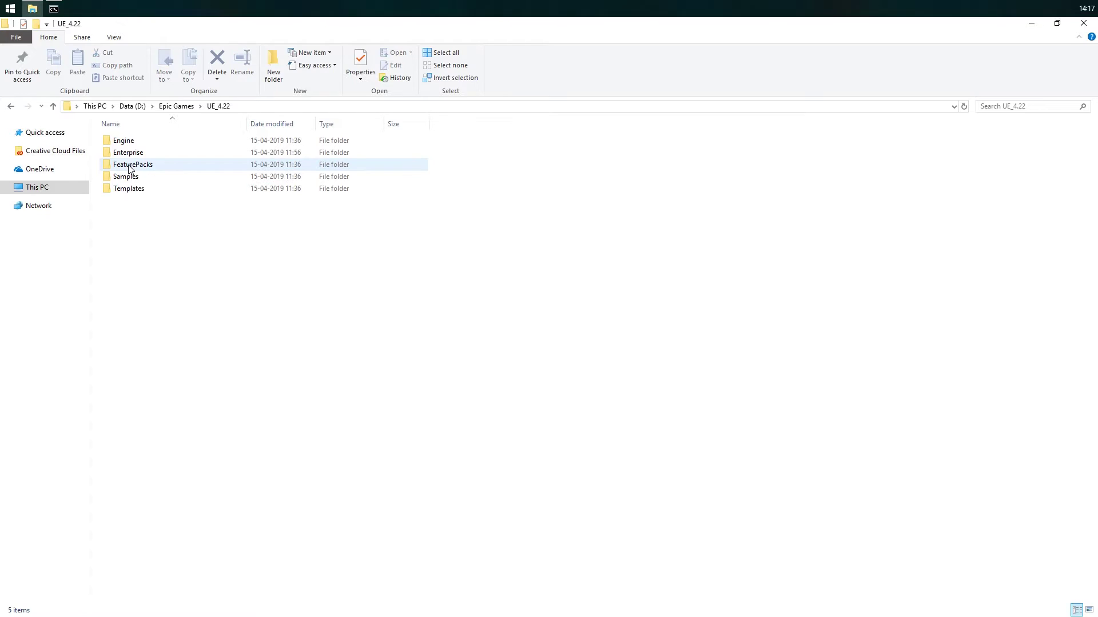
double_click(120, 141)
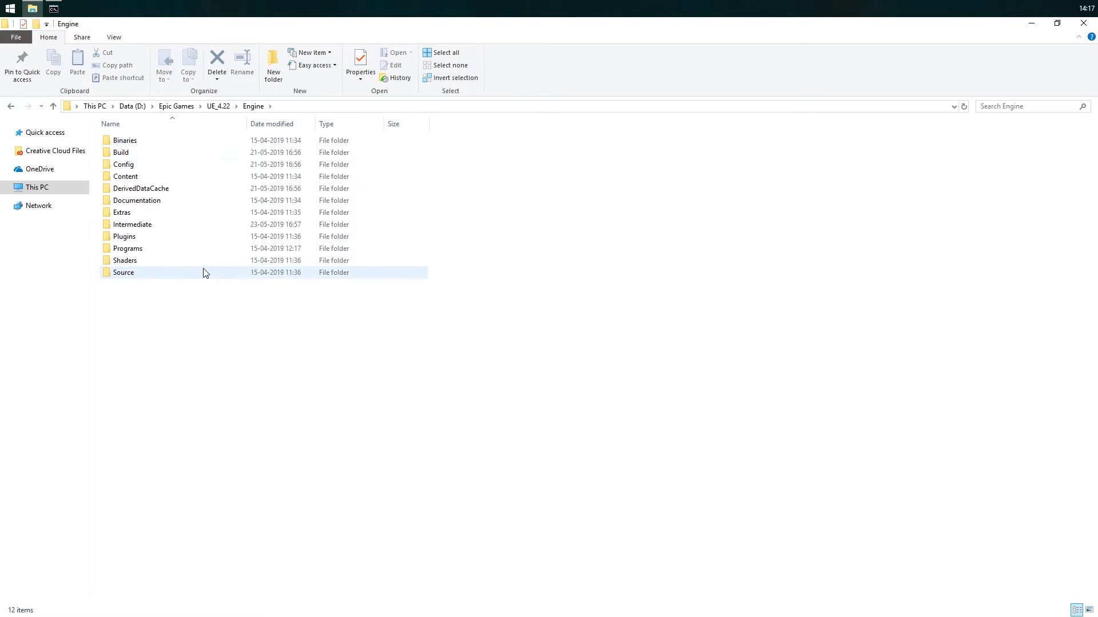
double_click(164, 212)
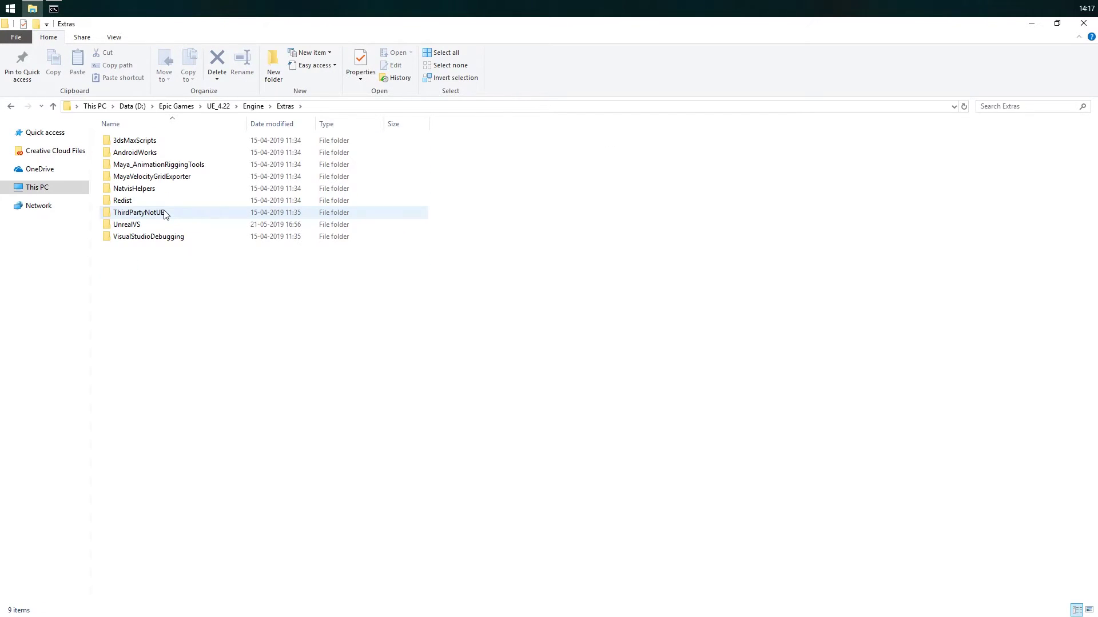
double_click(162, 153)
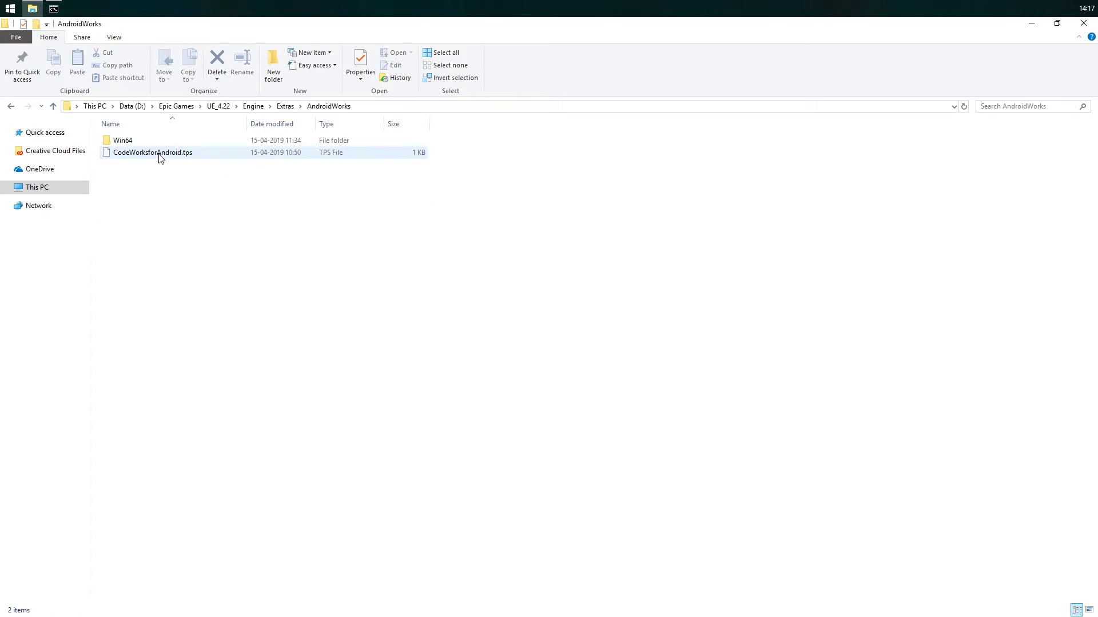
double_click(151, 141)
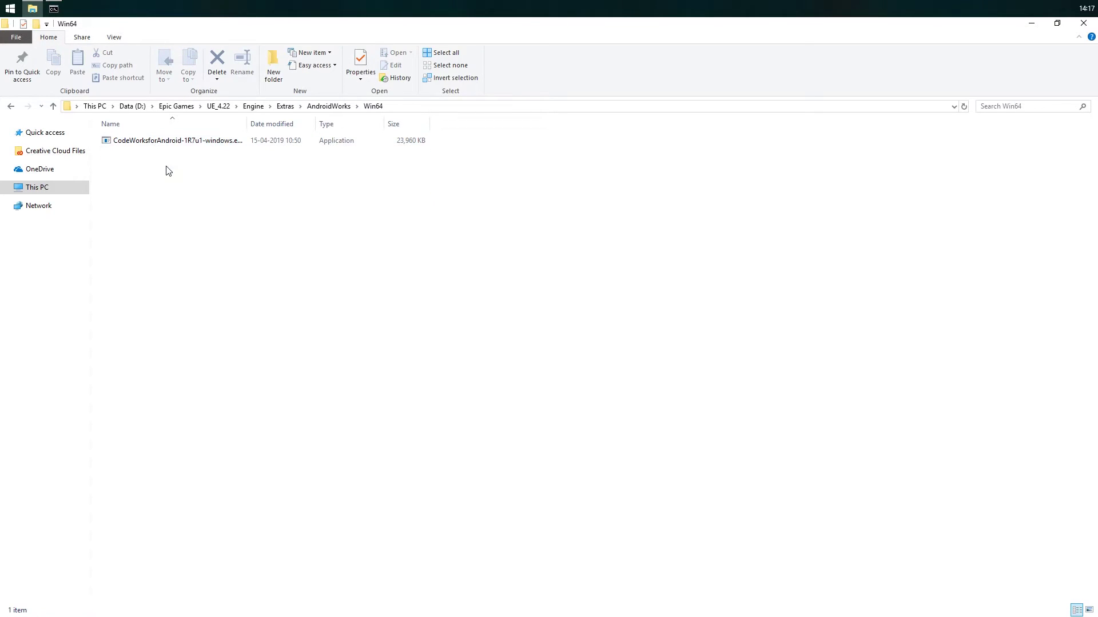
double_click(164, 143)
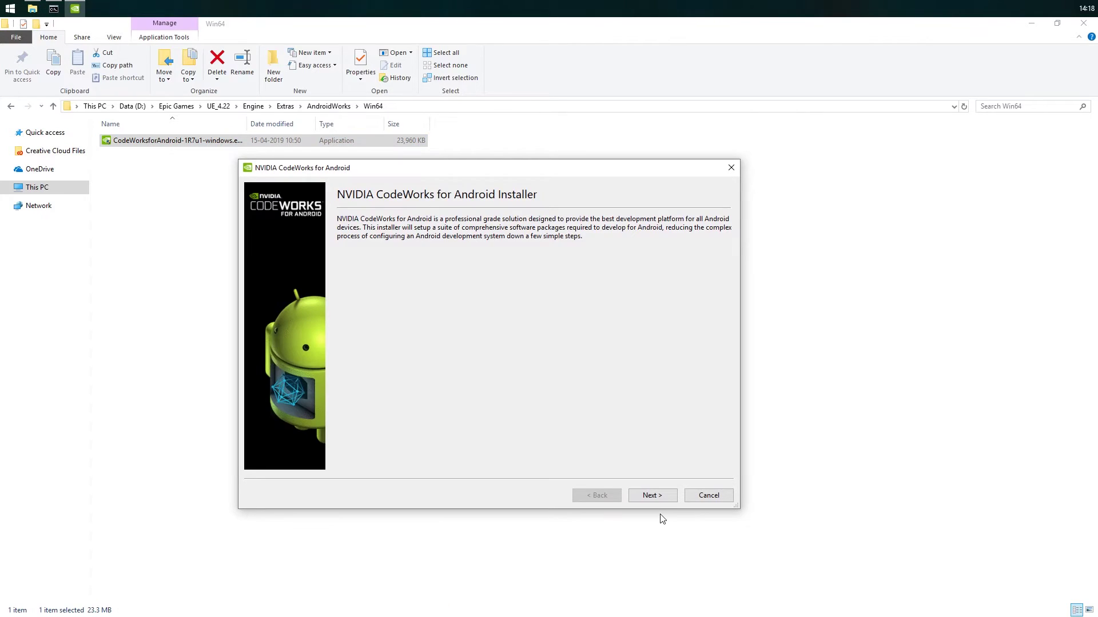
- Advance the CodeWorks installer, declining usage data collection, to the Standard components list
left_click(653, 495)
left_click(652, 495)
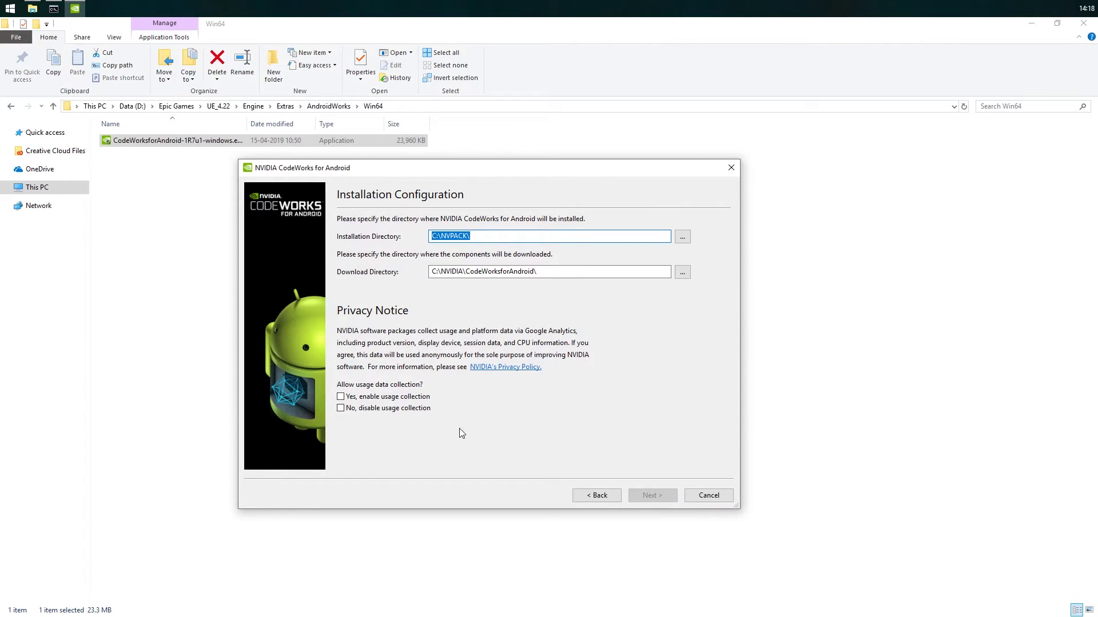
left_click(422, 409)
left_click(652, 495)
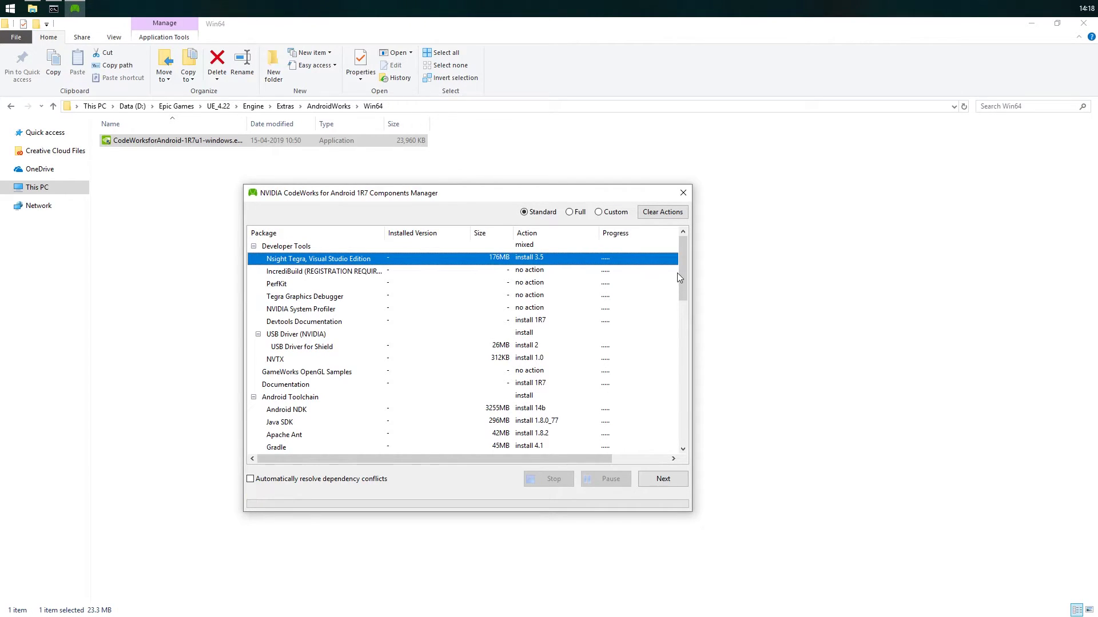
left_click_drag(680, 276, 684, 249)
- Accept all four CodeWorks licence agreements and start the installation
left_click(663, 480)
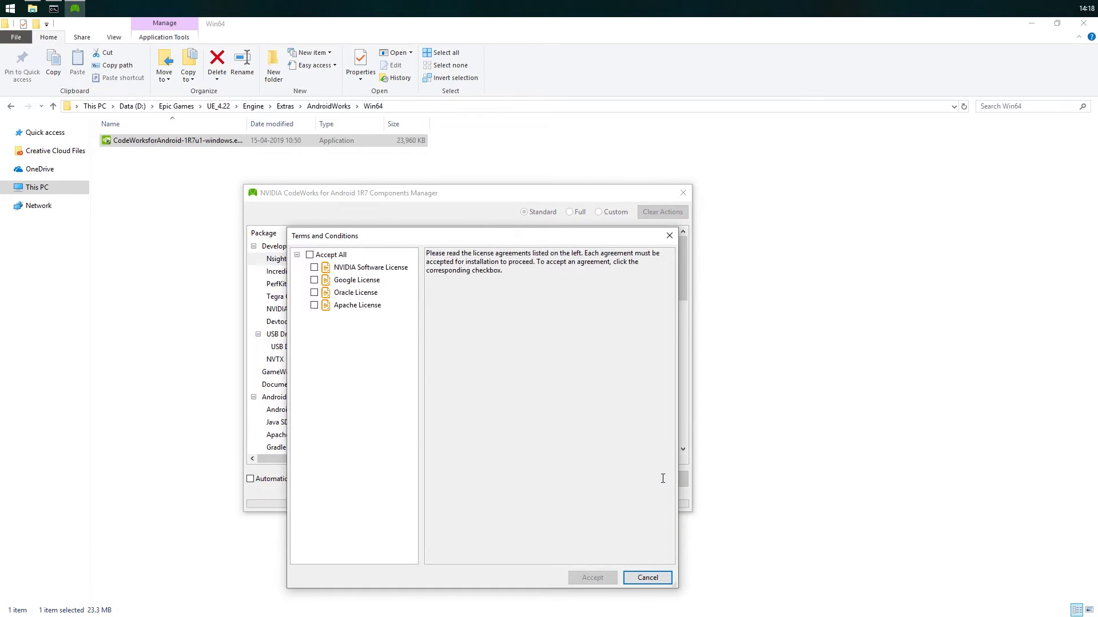
left_click(310, 256)
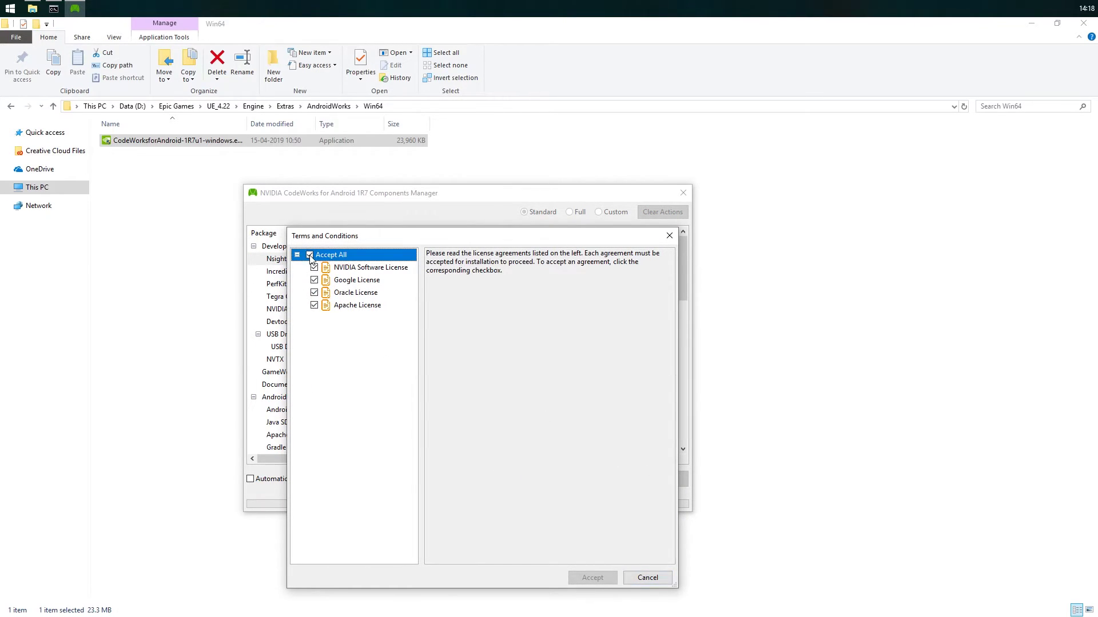
left_click(603, 579)
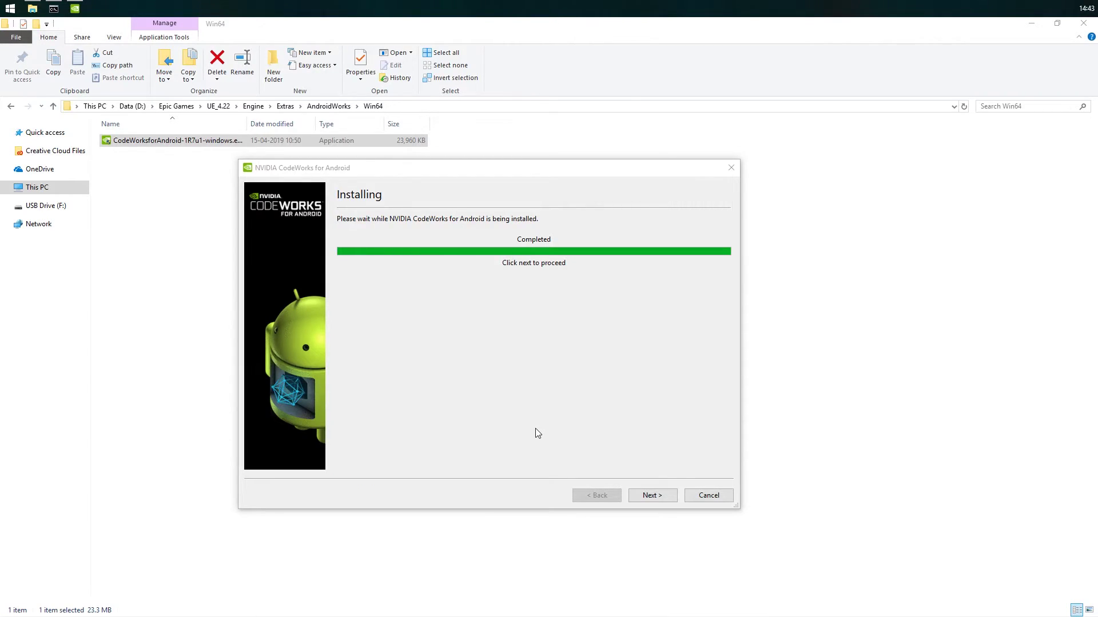
- Complete the finished CodeWorks installation and close the installer
left_click(561, 377)
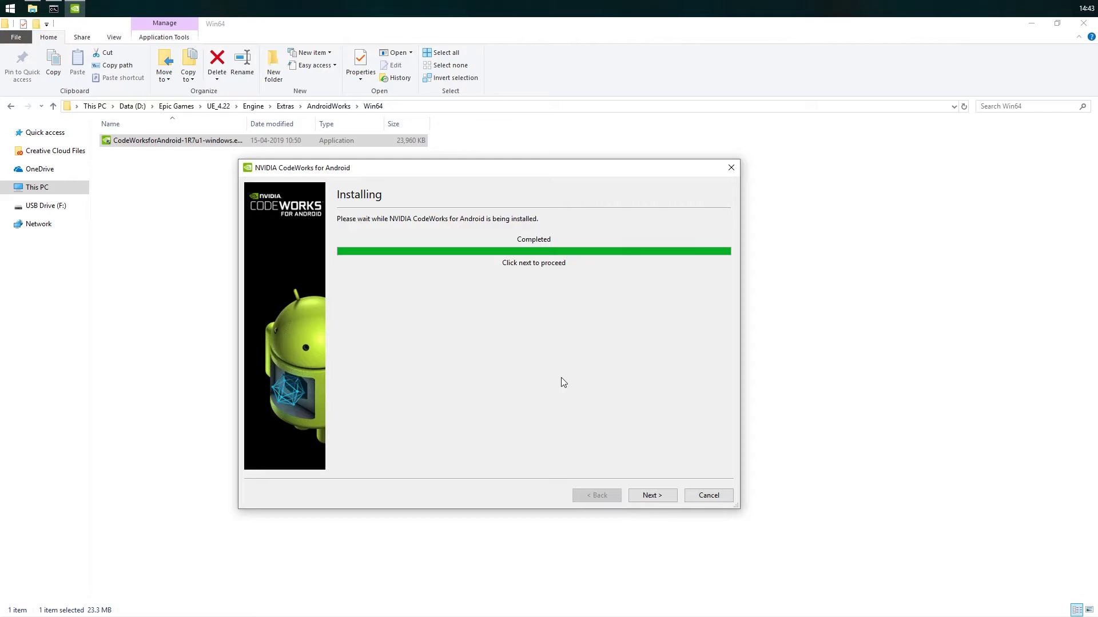
left_click(657, 498)
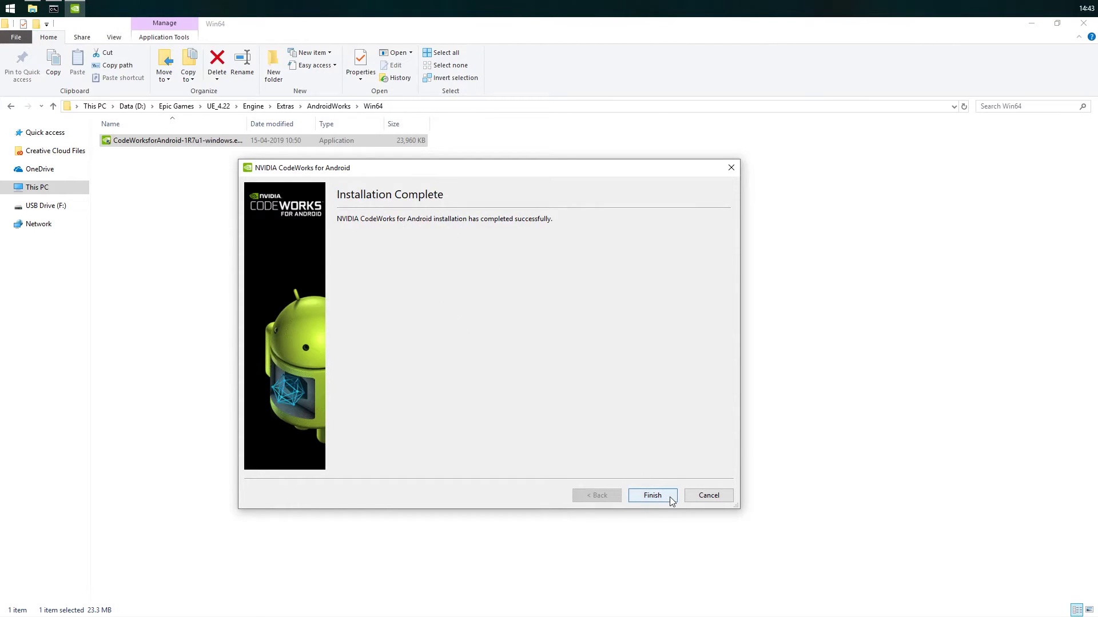
left_click(672, 502)
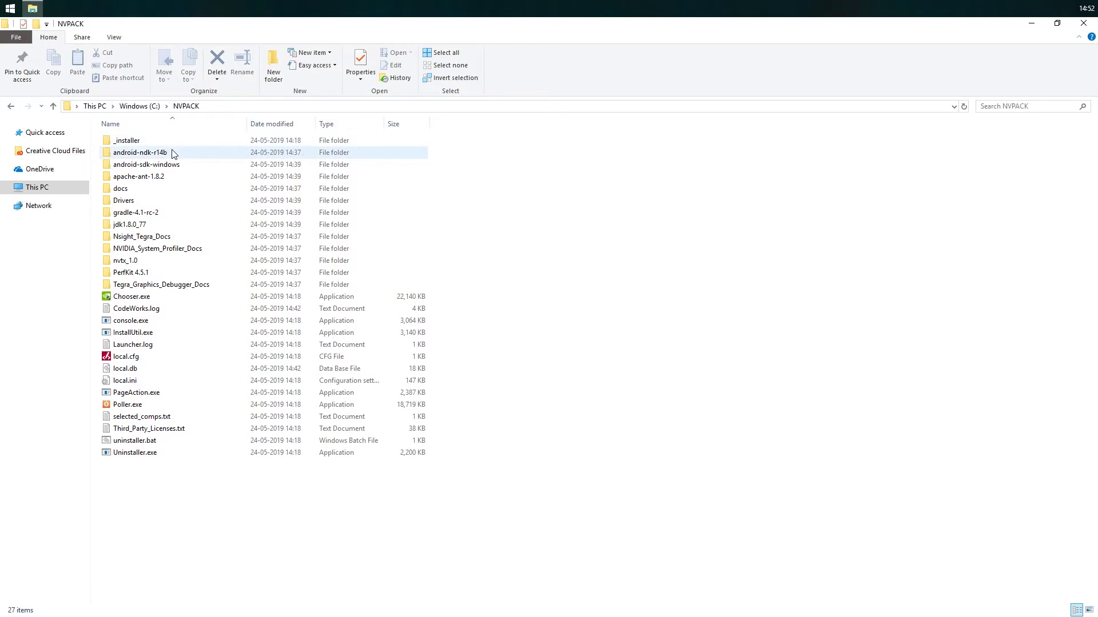
- Inspect the android-sdk-windows and jdk1.8.0_77 folders in C:\NVPACK, then clear the selection
left_click(175, 166)
left_click(150, 225)
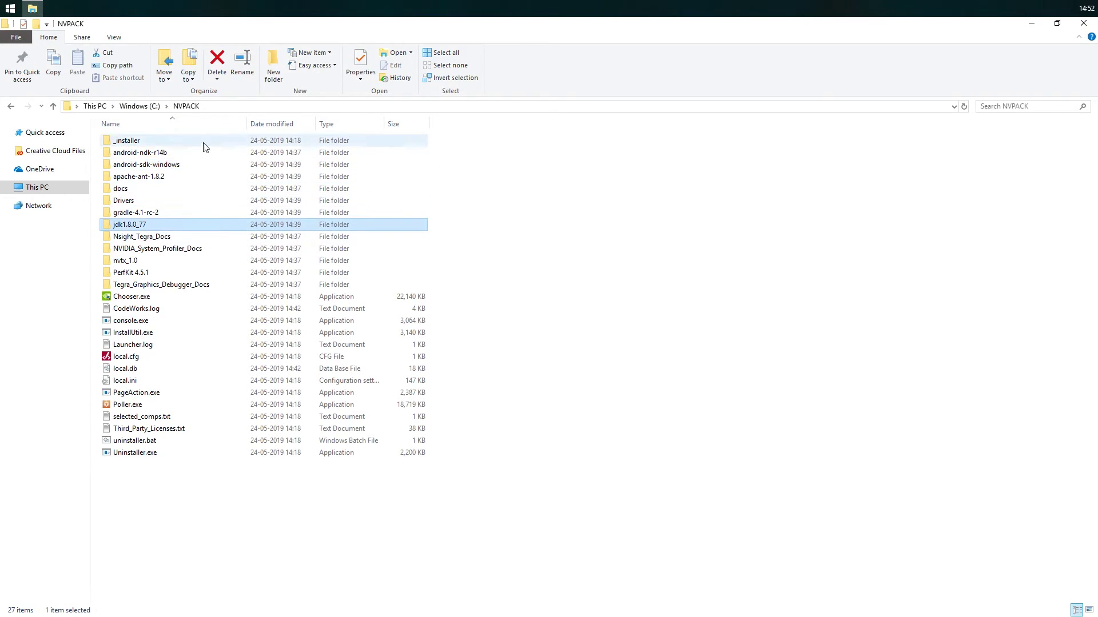
left_click(232, 509)
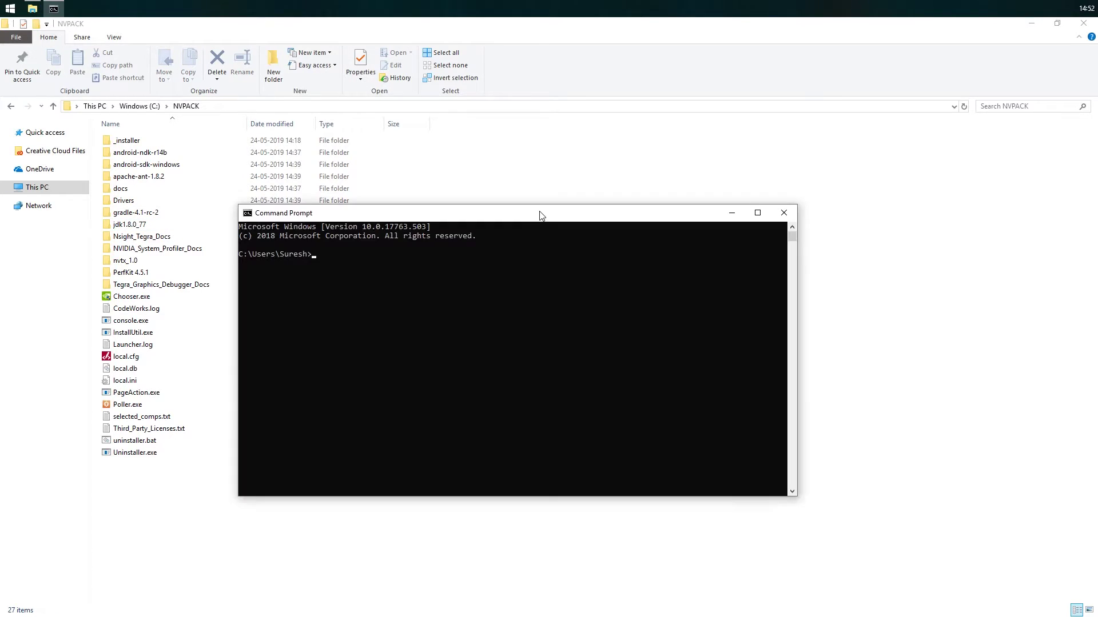
- Run adb help, then adb devices twice until one attached headset is listed
type("adb help")
key("Return")
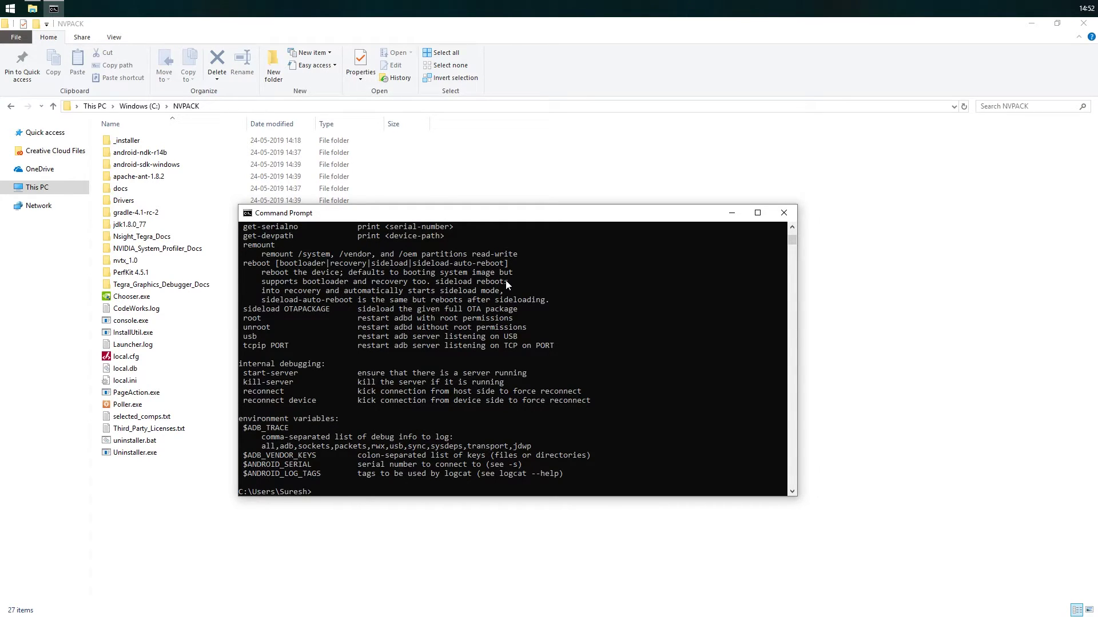
type("adb devices")
key("Return")
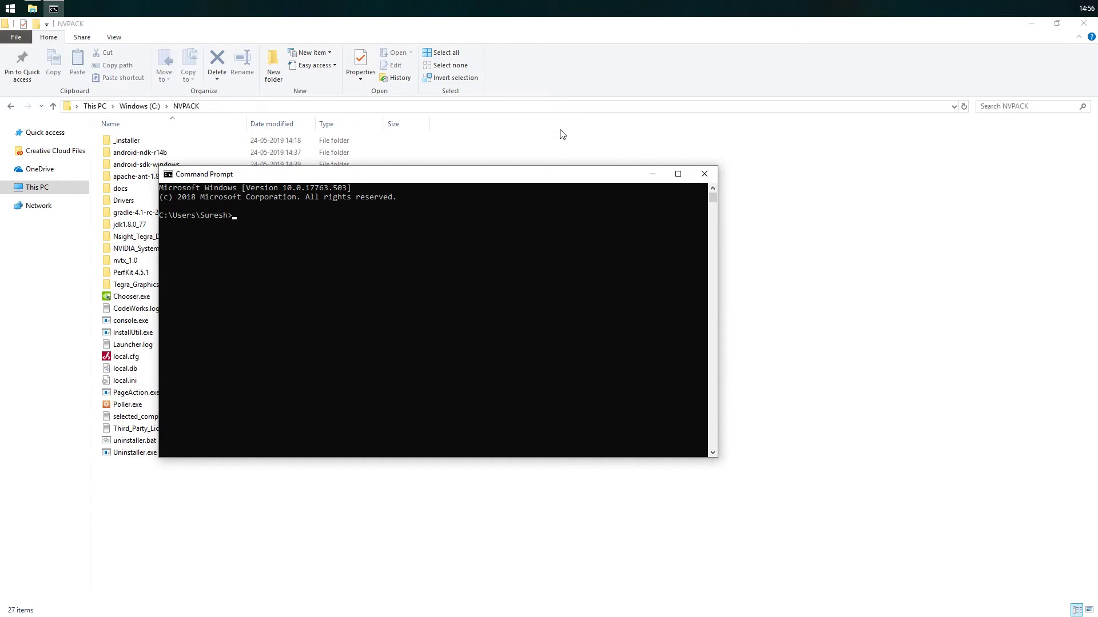
type("adb devices")
key("Return")
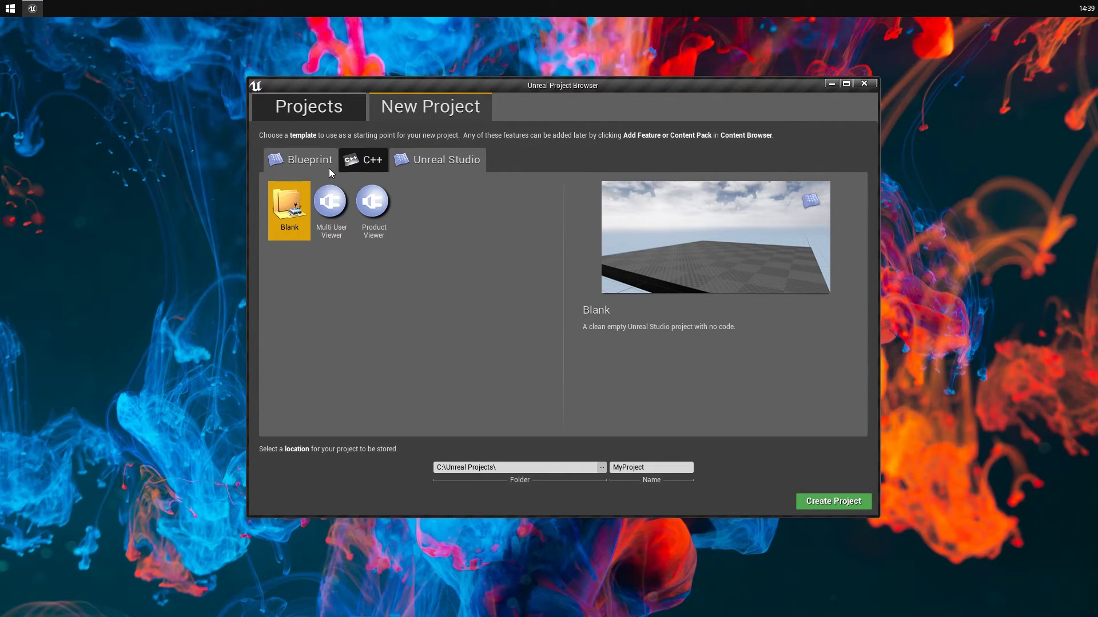
- Choose the Virtual Reality template from the Blueprint project templates
left_click(308, 162)
scroll(400, 292, "down", 1)
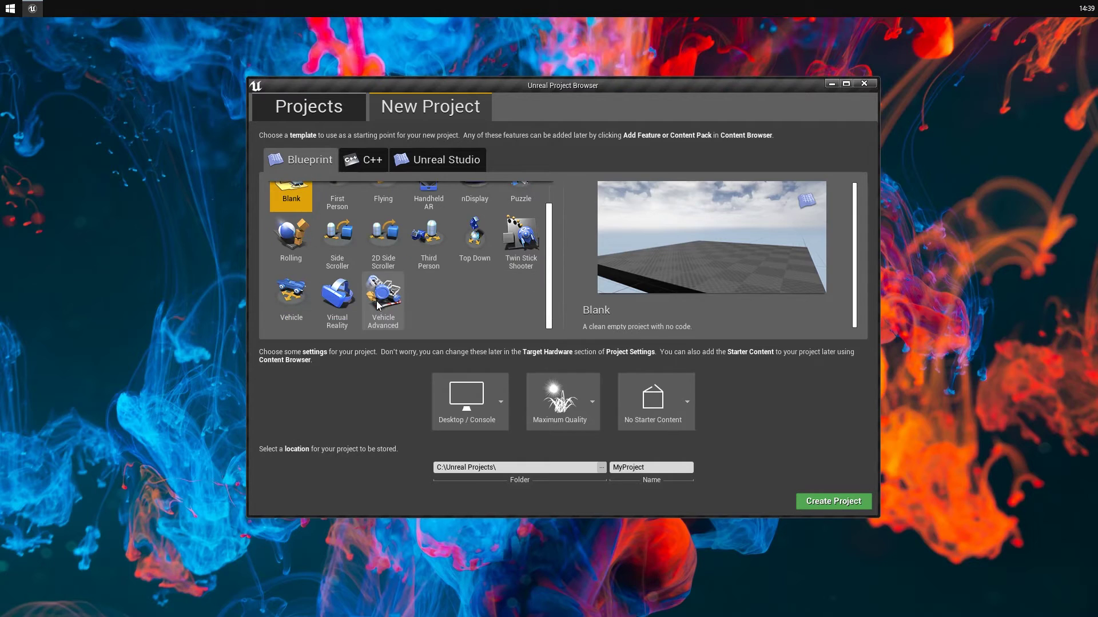
left_click(344, 306)
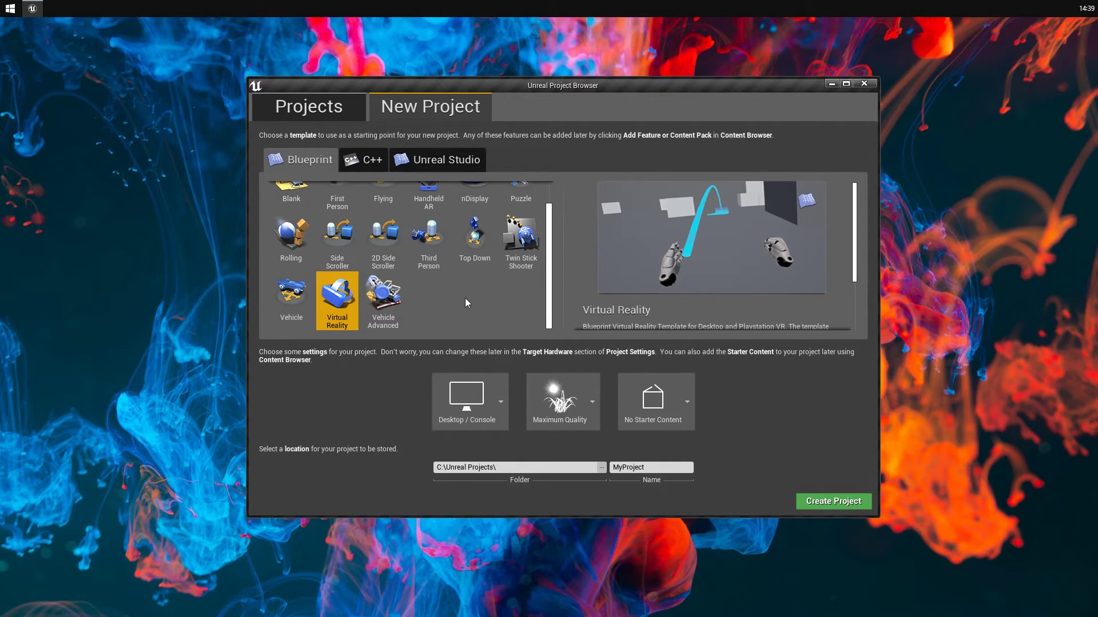
- Set Mobile / Tablet and Scalable 3D or 2D, name it QuestTest, and create the project
left_click(480, 411)
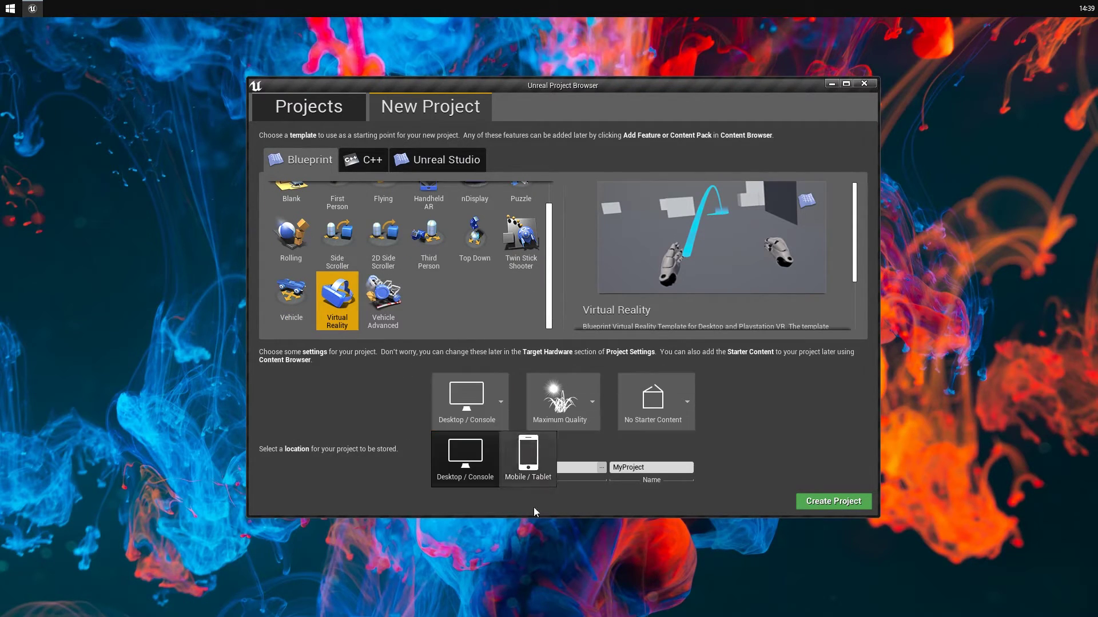
left_click(542, 476)
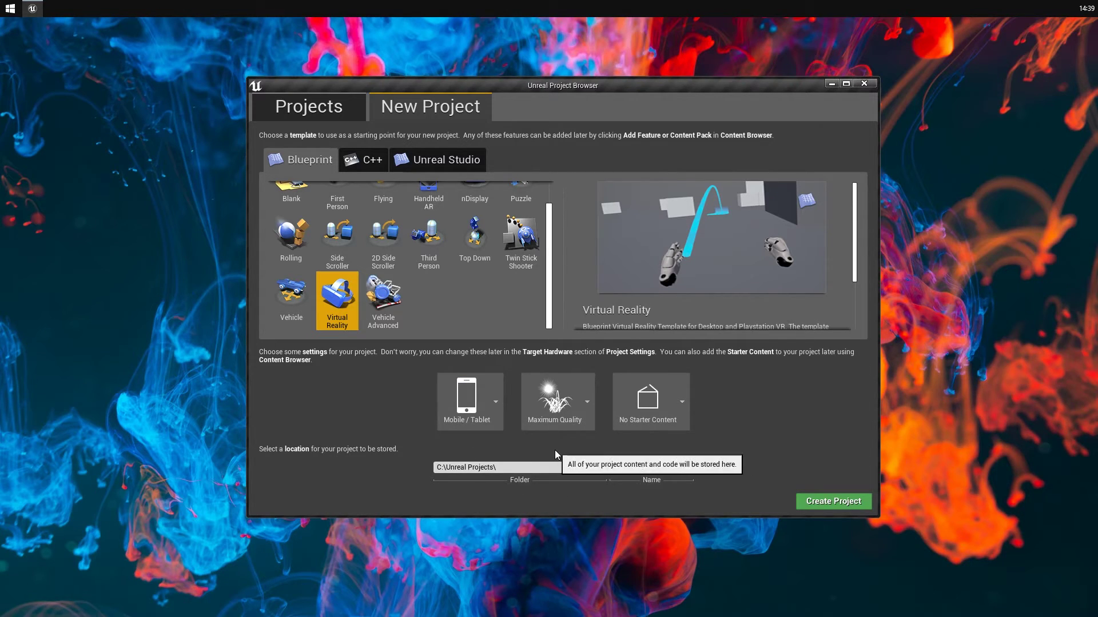
left_click(579, 408)
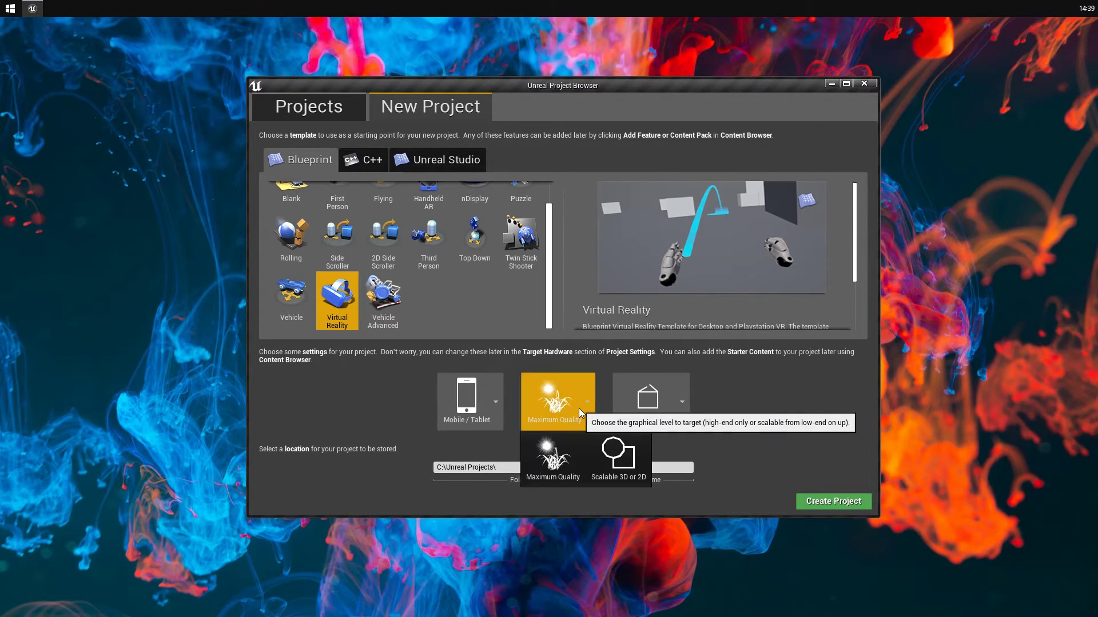
left_click(636, 457)
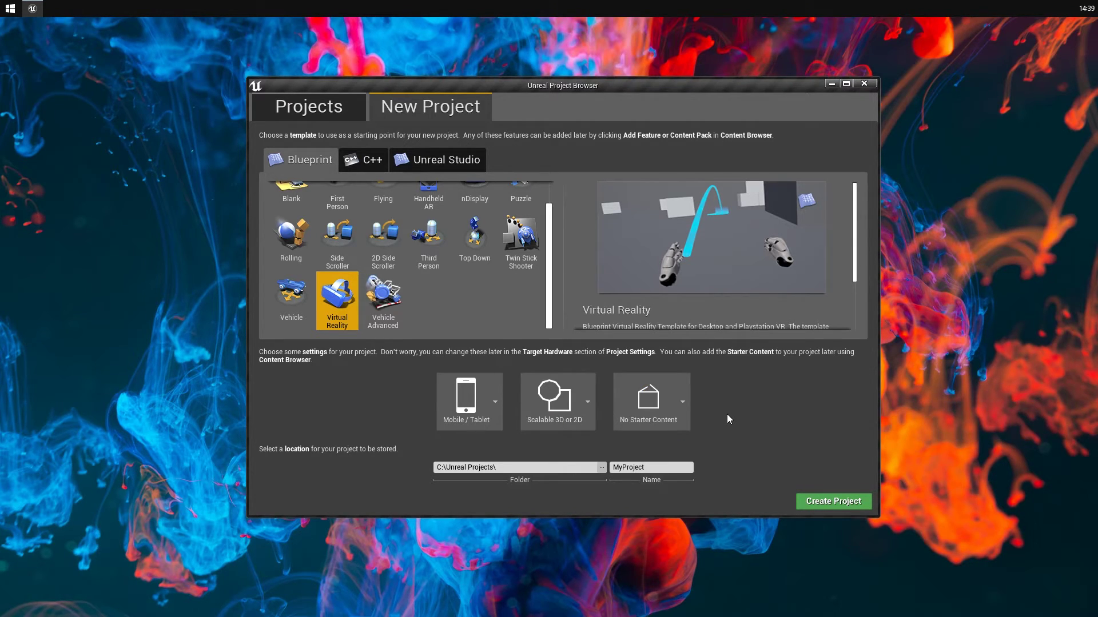
double_click(673, 466)
type("QuestTest")
left_click(838, 503)
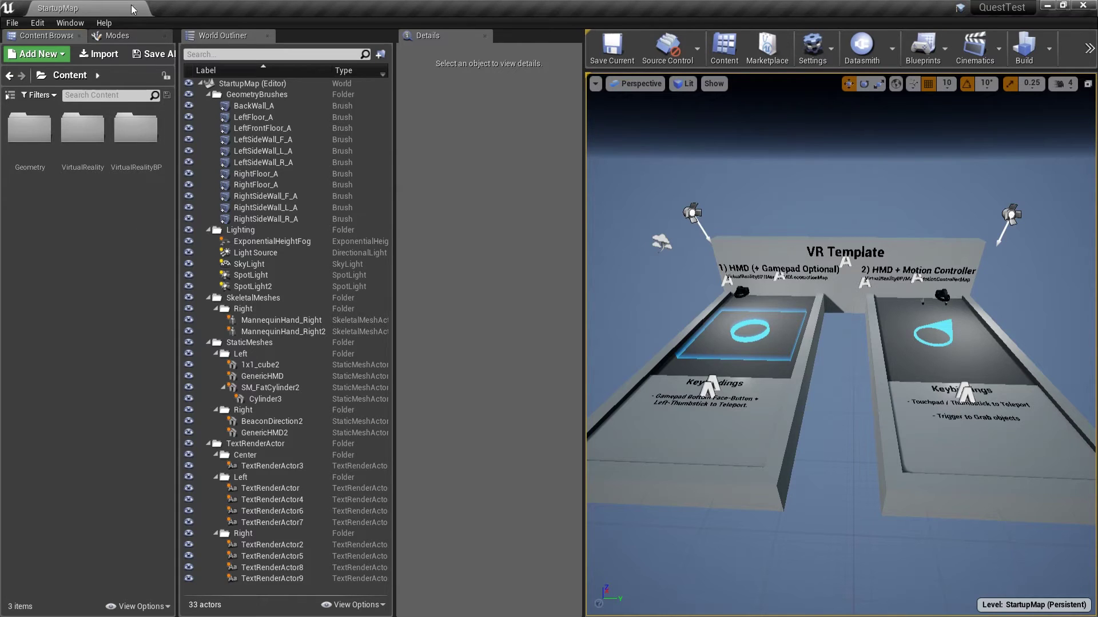
left_click(37, 23)
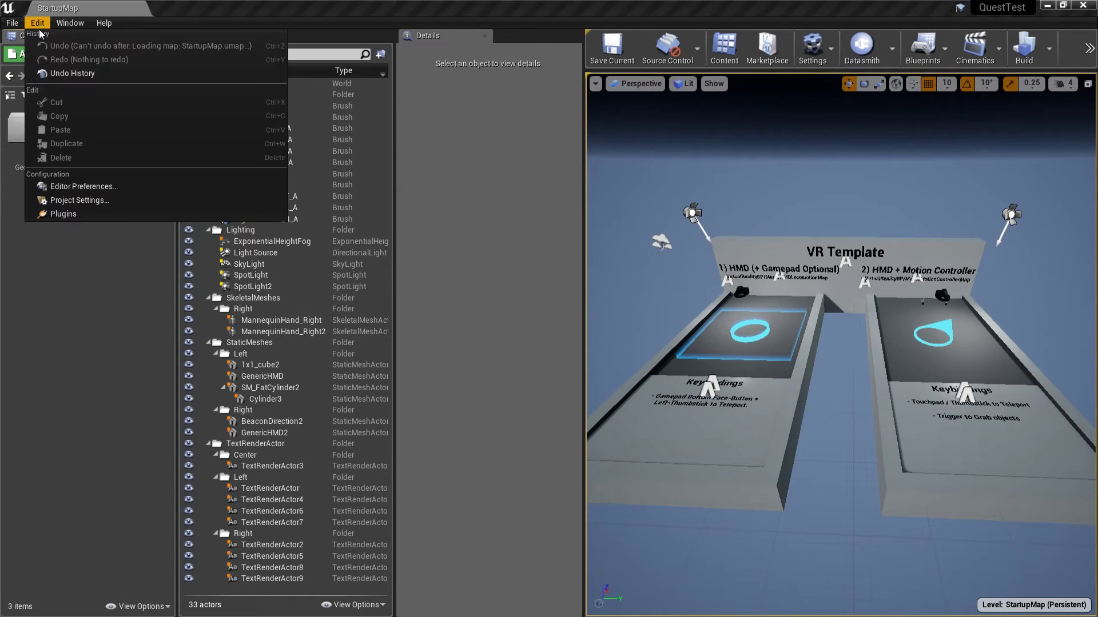
left_click(78, 216)
left_click_drag(246, 84, 247, 246)
left_click(91, 562)
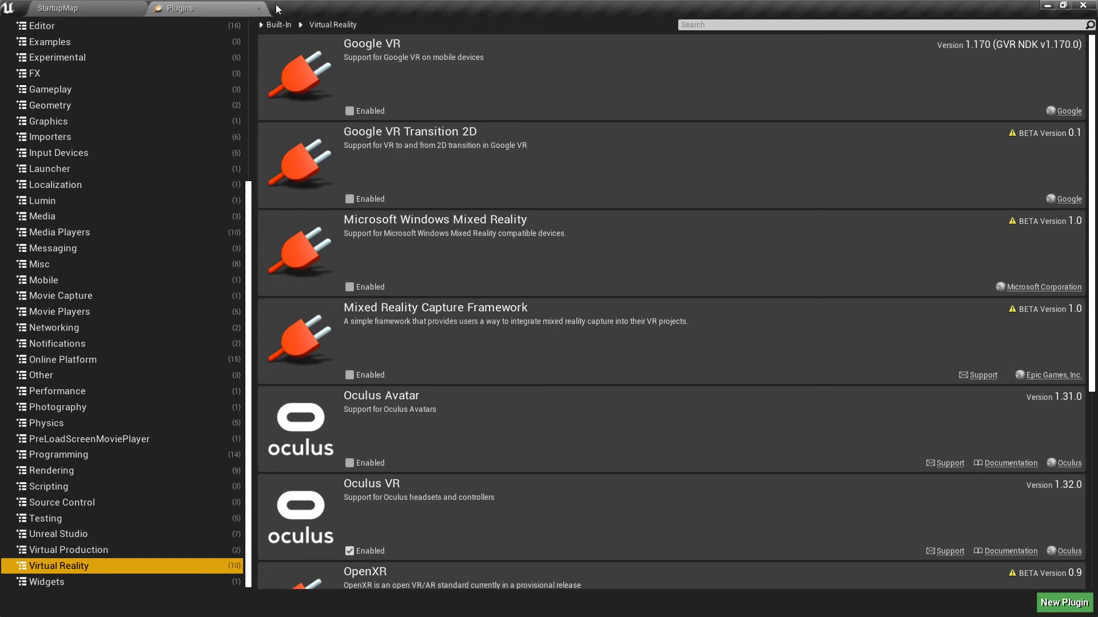
left_click(258, 8)
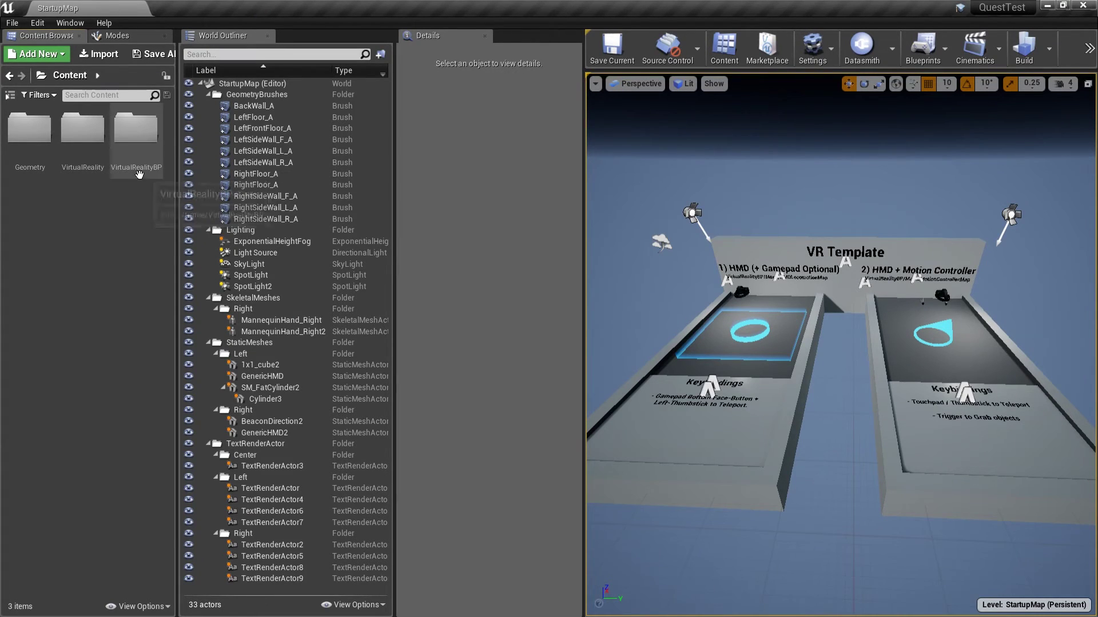
- Open the MotionControllerMap level from VirtualRealityBP > Maps
left_click(138, 155)
double_click(138, 155)
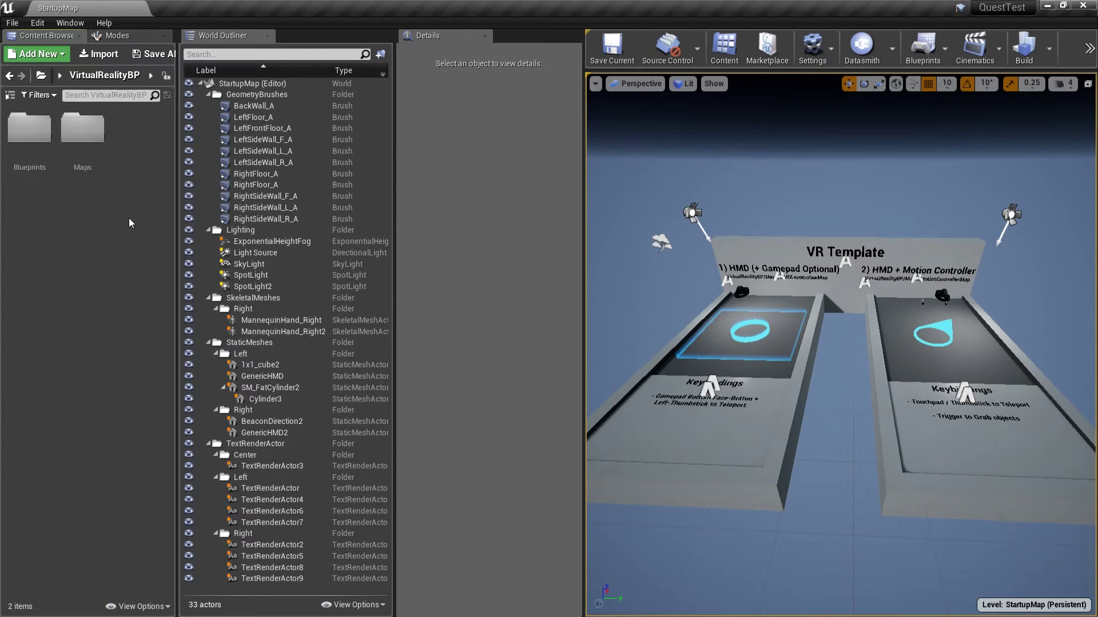
double_click(82, 129)
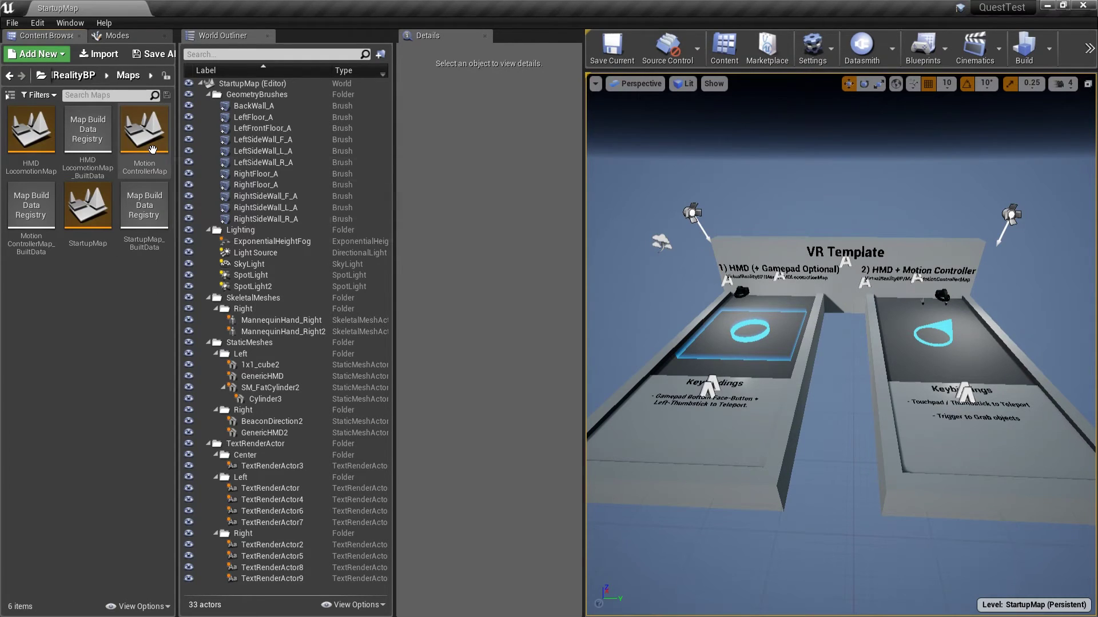
double_click(153, 150)
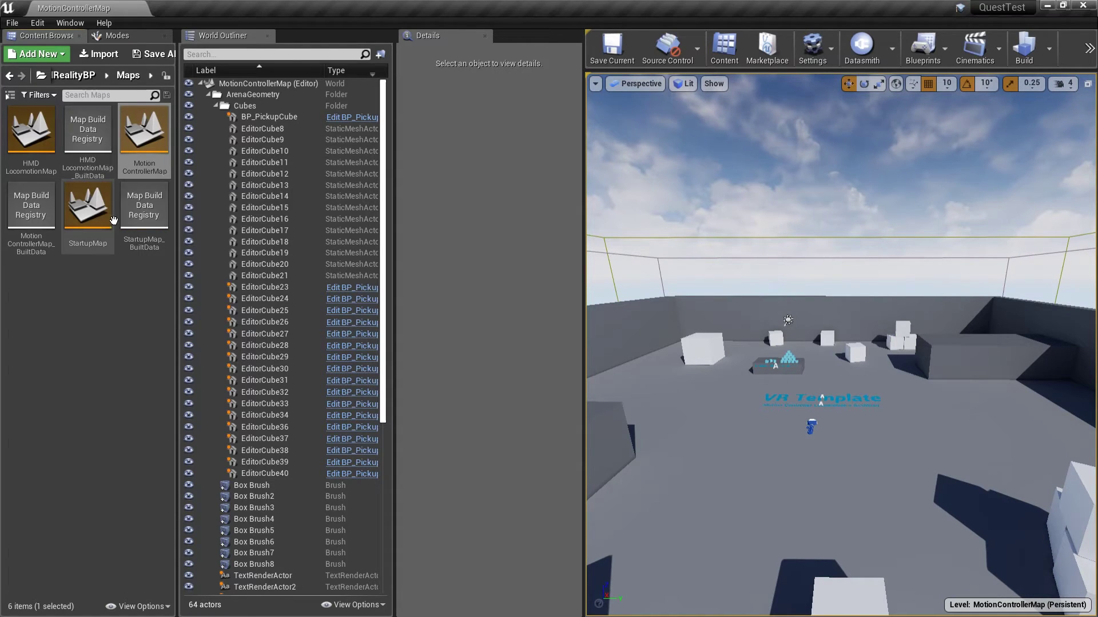
- Delete the unused HMDLocomotionMap and StartupMap assets from the Maps folder
left_click(34, 154)
left_click(88, 131, "ctrl")
left_click(88, 207, "ctrl")
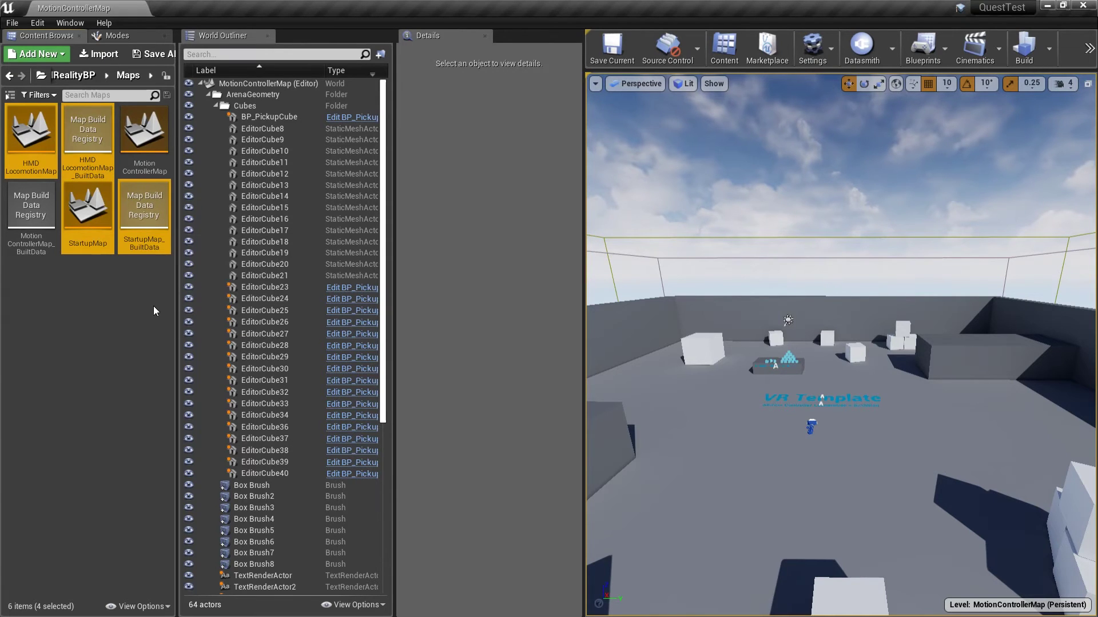
key("Delete")
left_click(458, 504)
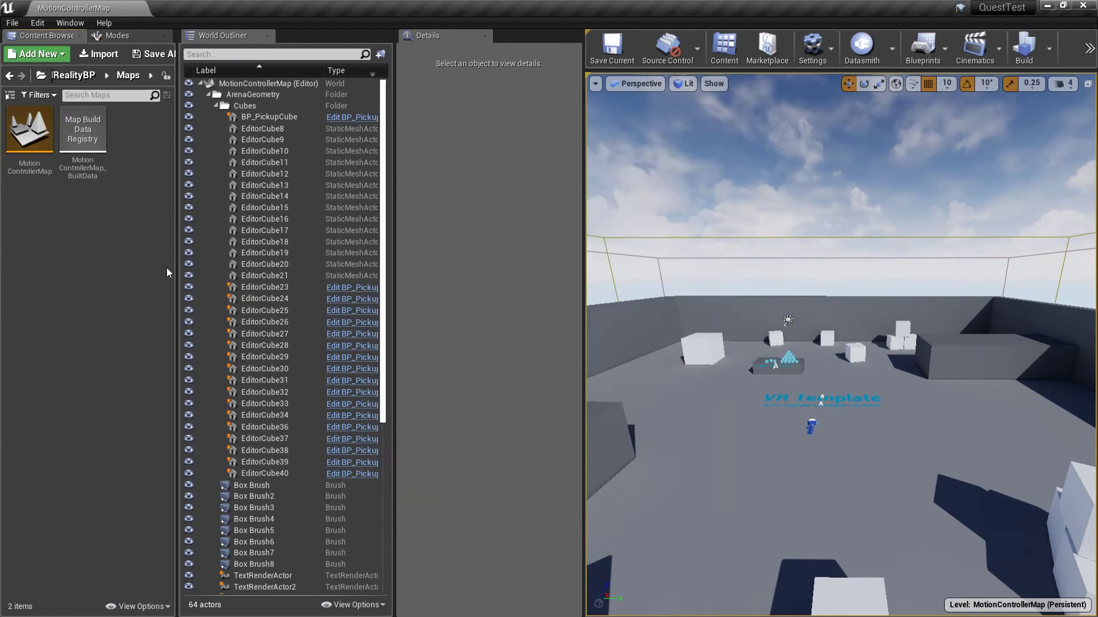
left_click(38, 22)
- Set the Editor Startup Map to MotionControllerMap under Project Settings > Maps & Modes
left_click(84, 199)
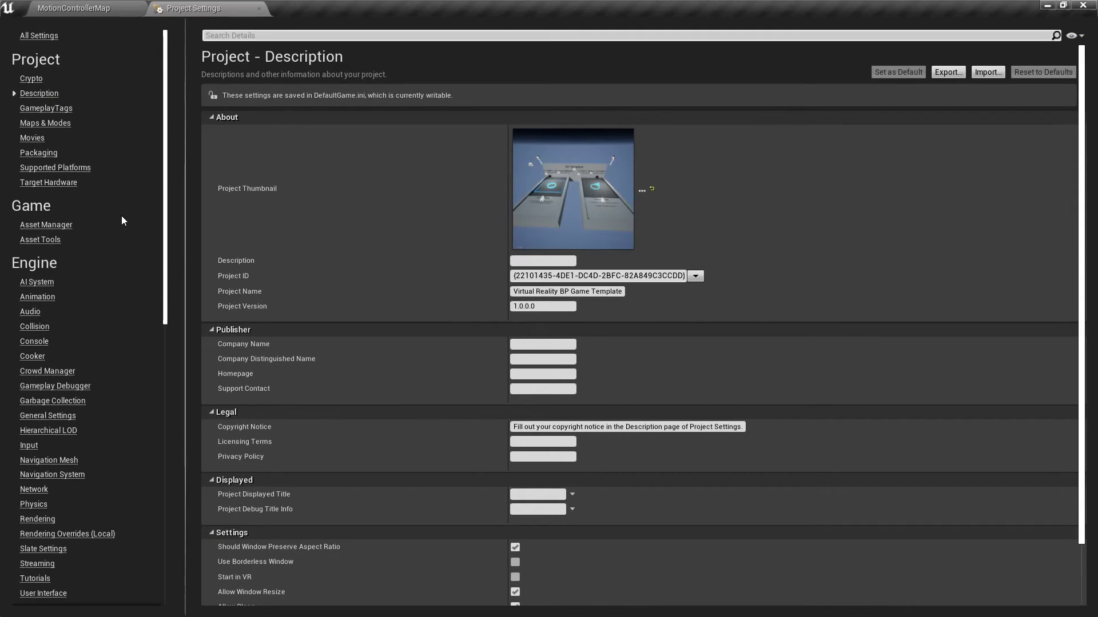
left_click(46, 123)
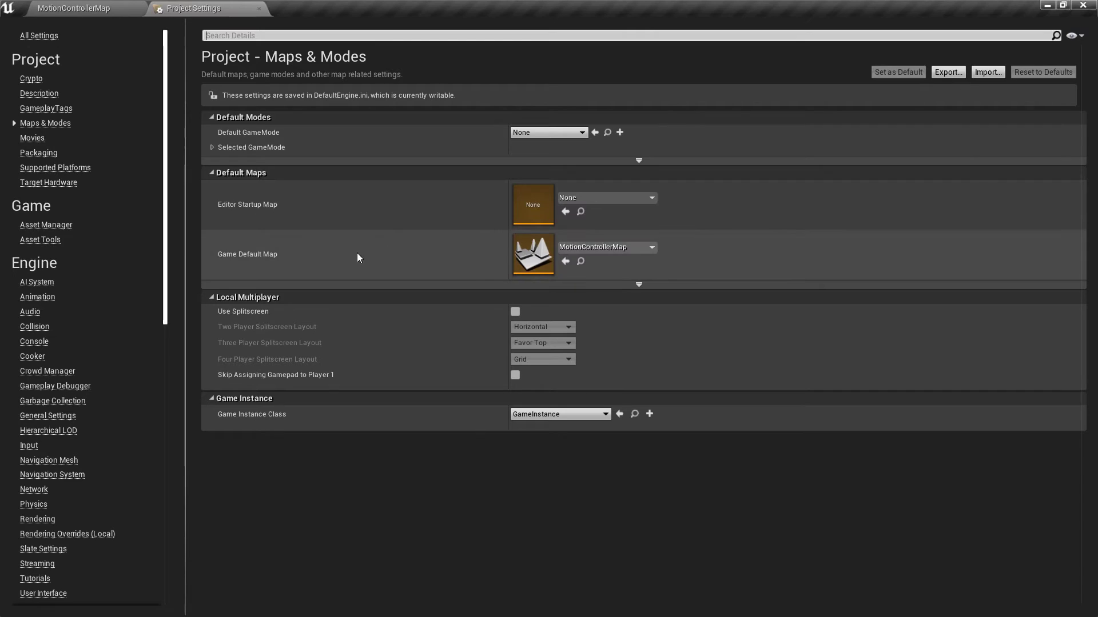
left_click(607, 198)
left_click(631, 338)
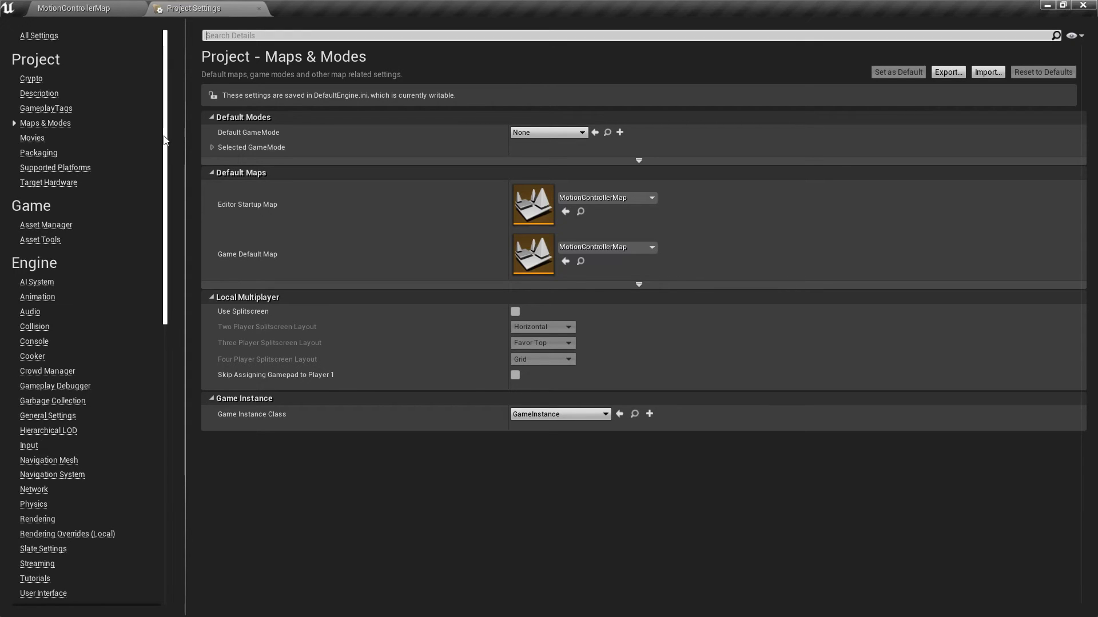
left_click_drag(161, 139, 156, 193)
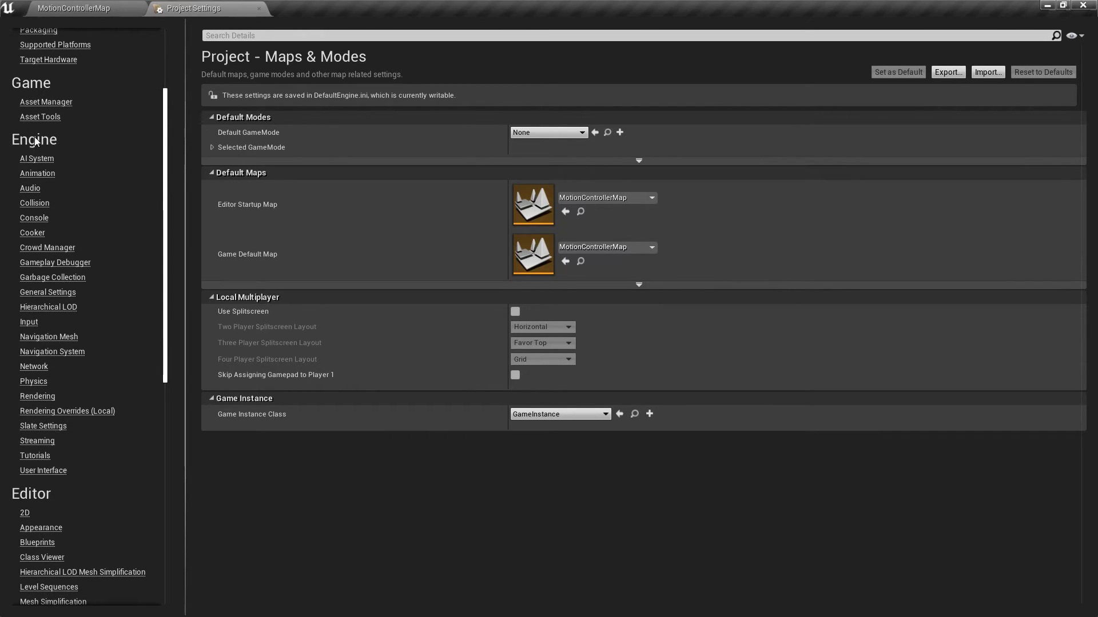
- Look through the Input settings, then bring up the Engine - Rendering page
left_click(29, 323)
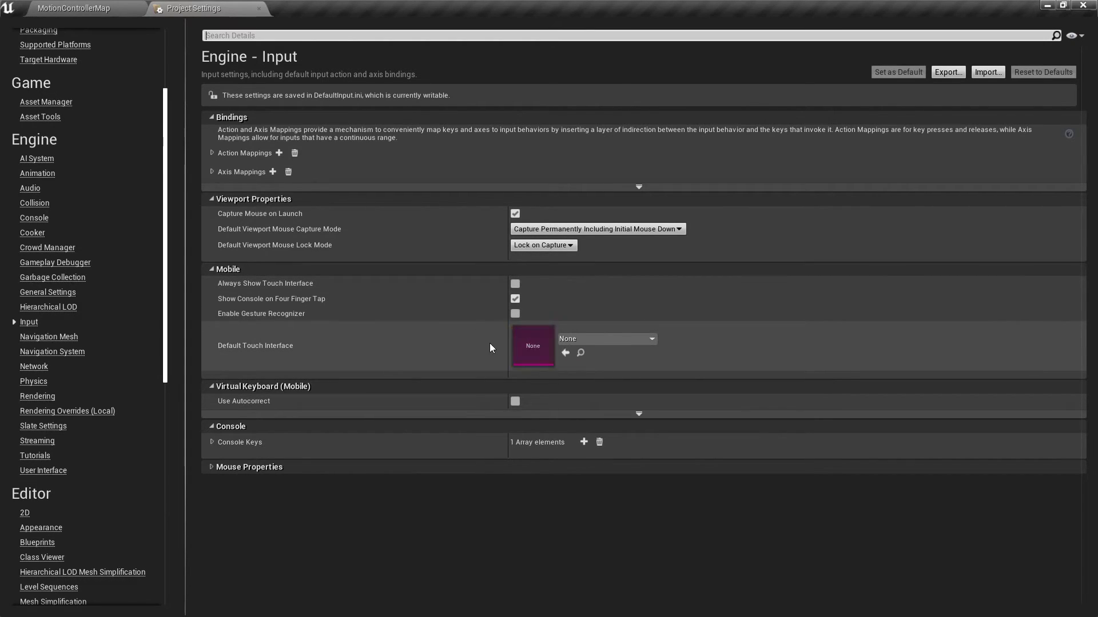
scroll(149, 323, "down", 3)
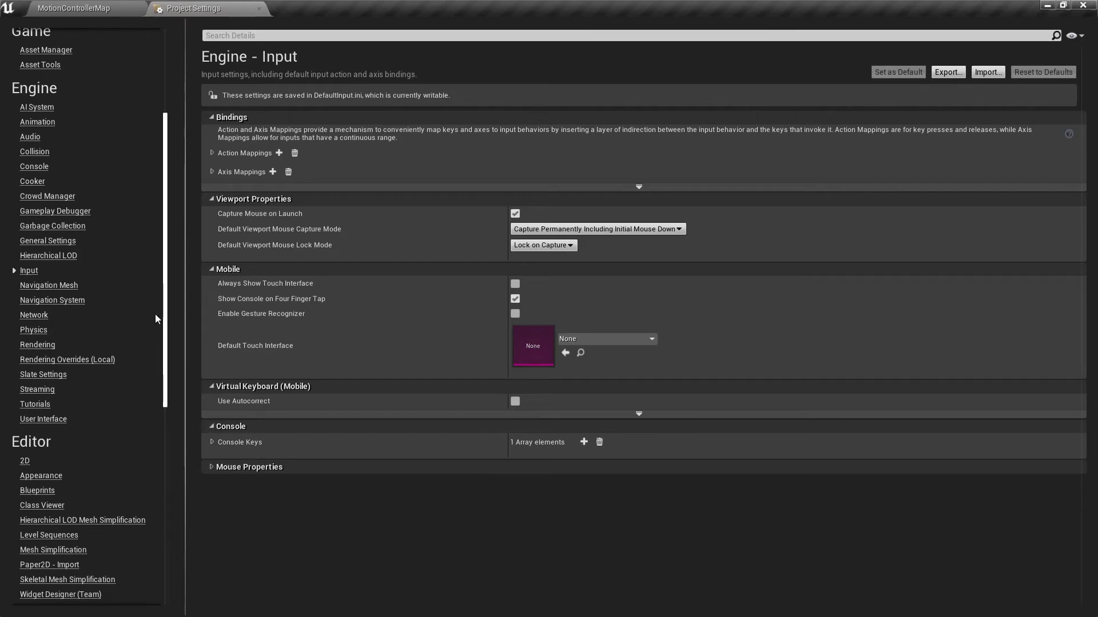
left_click(38, 345)
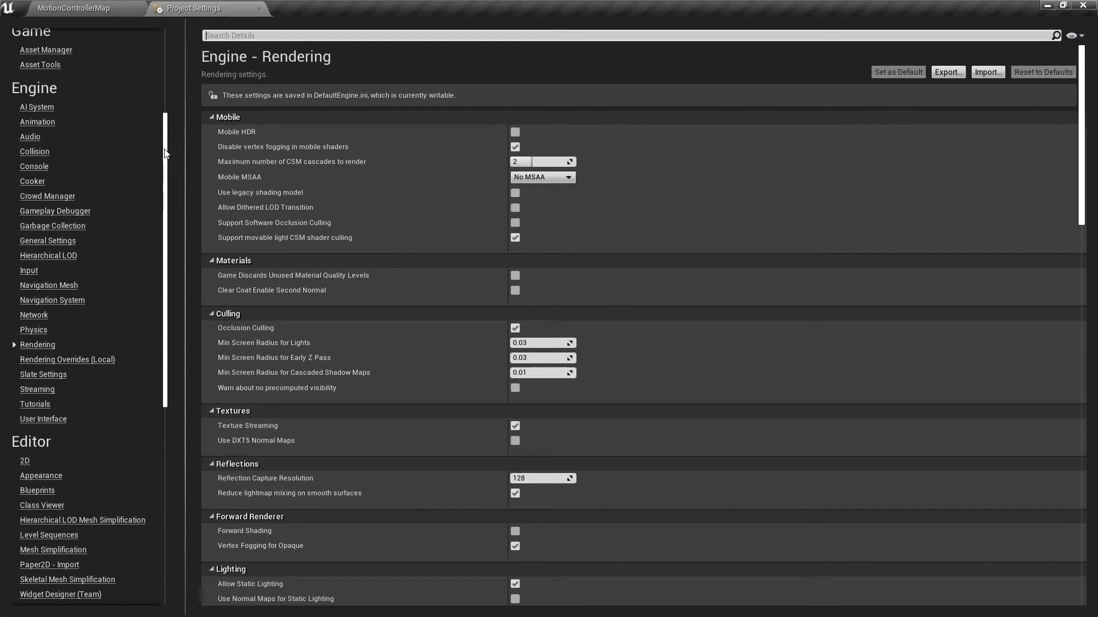
left_click_drag(168, 160, 167, 348)
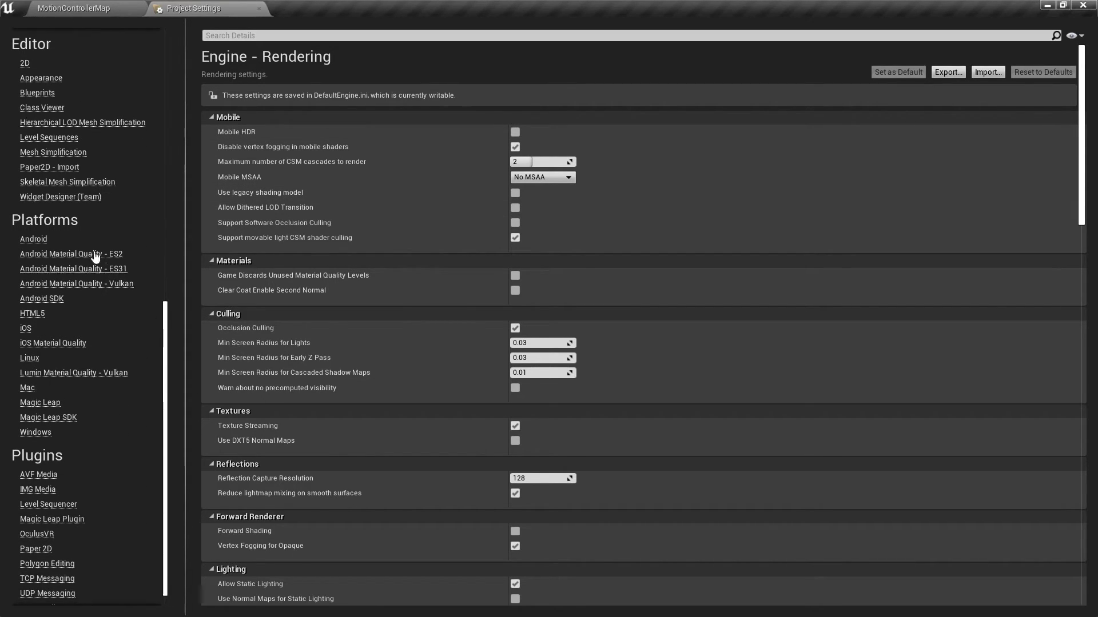
- Configure the project for Android and set Minimum and Target SDK versions to 25
left_click(51, 241)
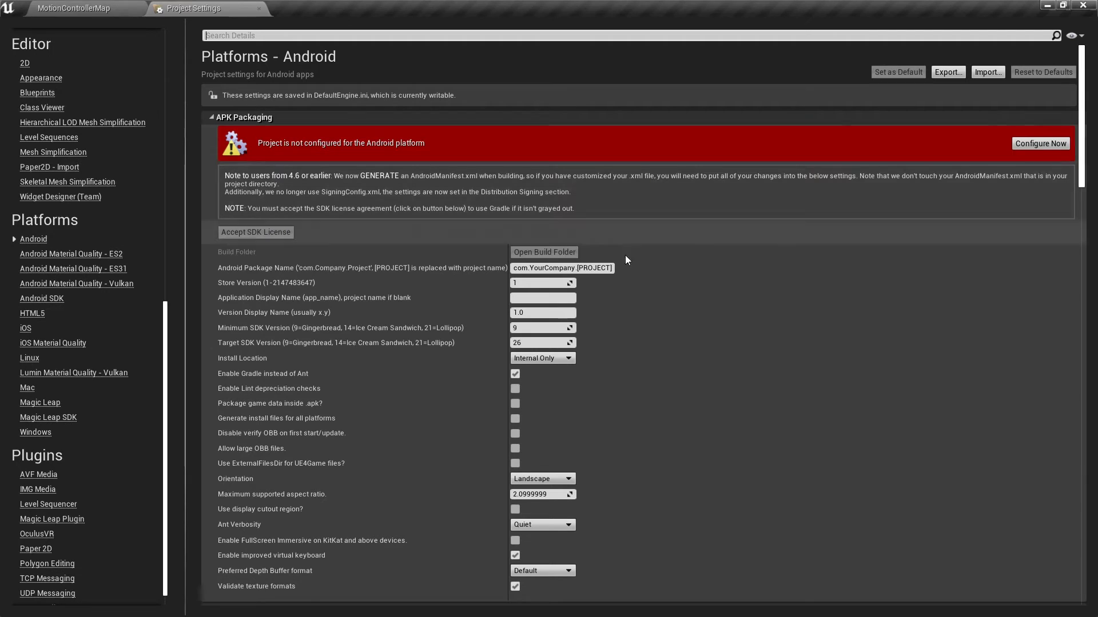
left_click(1036, 143)
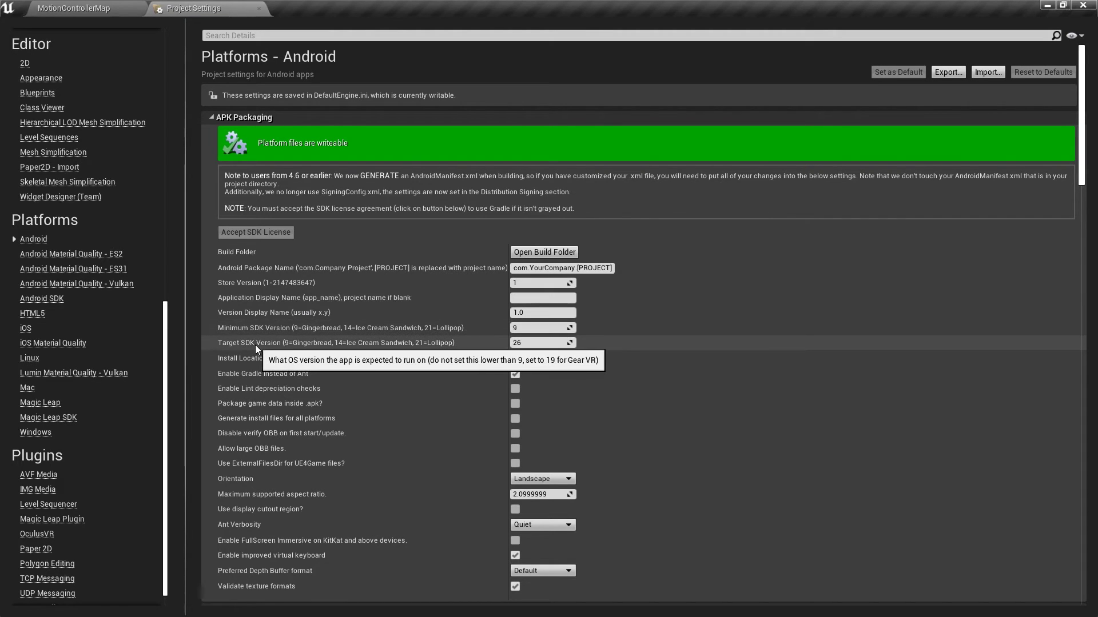
left_click(535, 327)
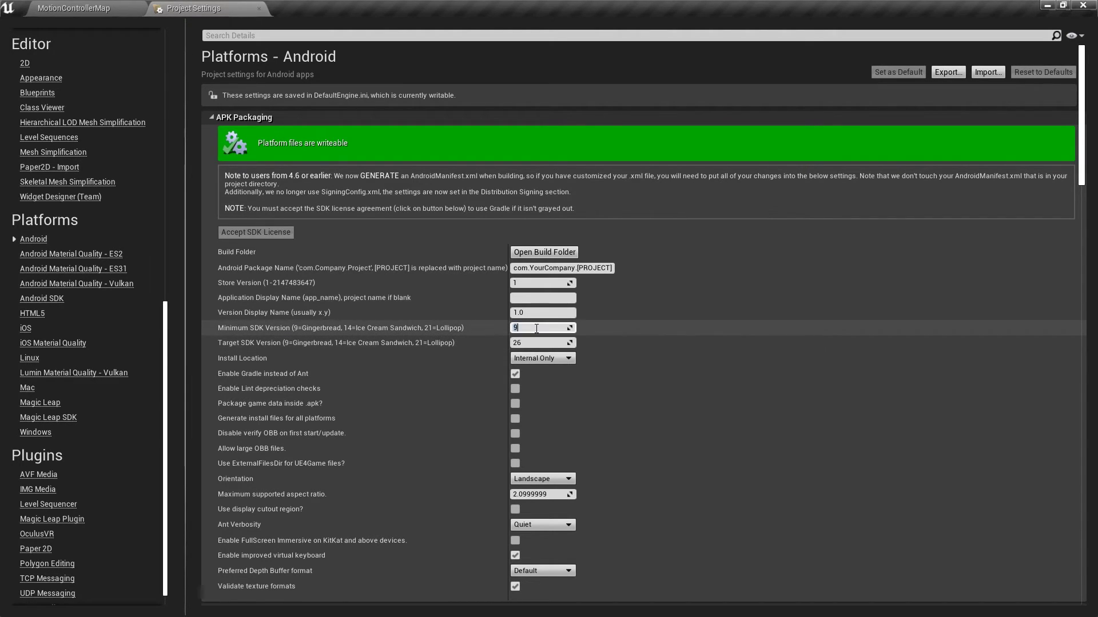
type("25")
key("Return")
left_click(534, 344)
type("2")
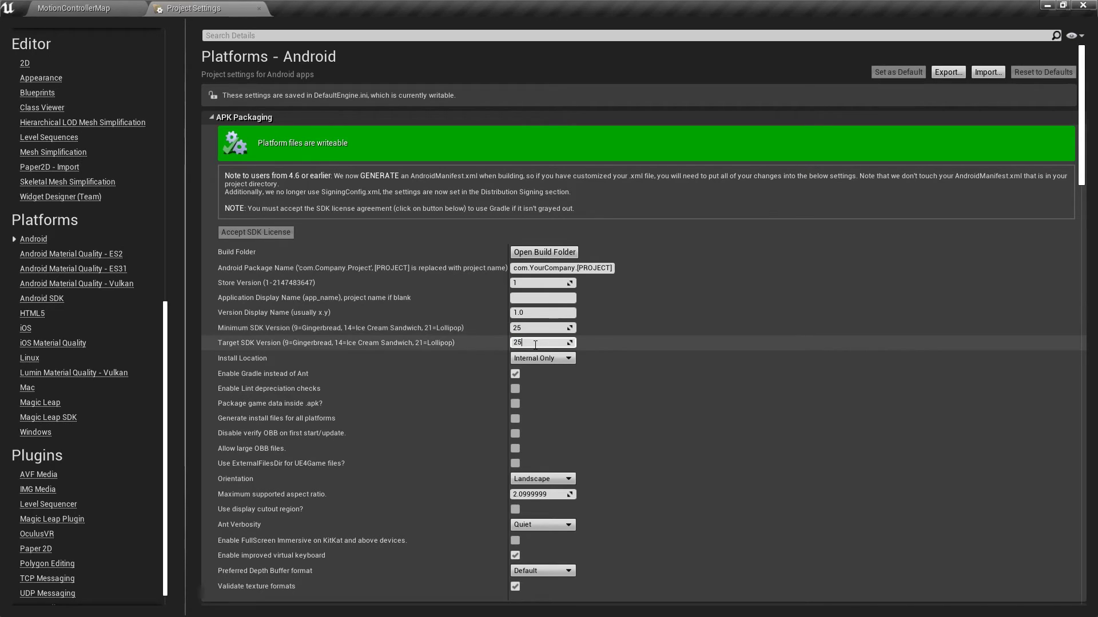
key("Return")
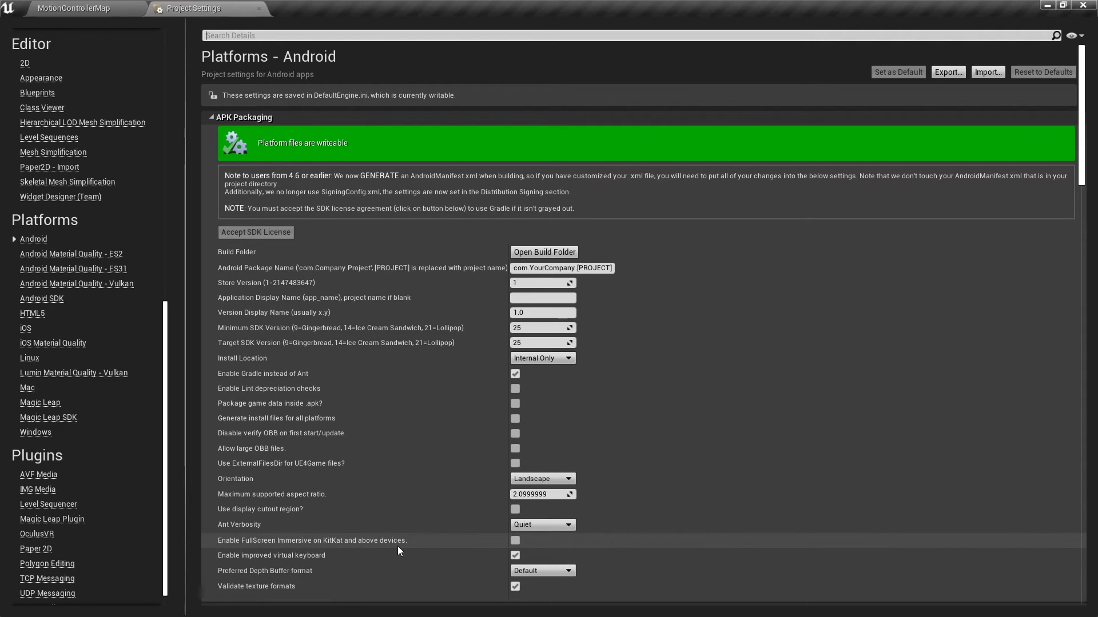
- Enable FullScreen Immersive, Remove Oculus Signature Files and Configure AndroidManifest for Oculus Mobile
left_click(516, 541)
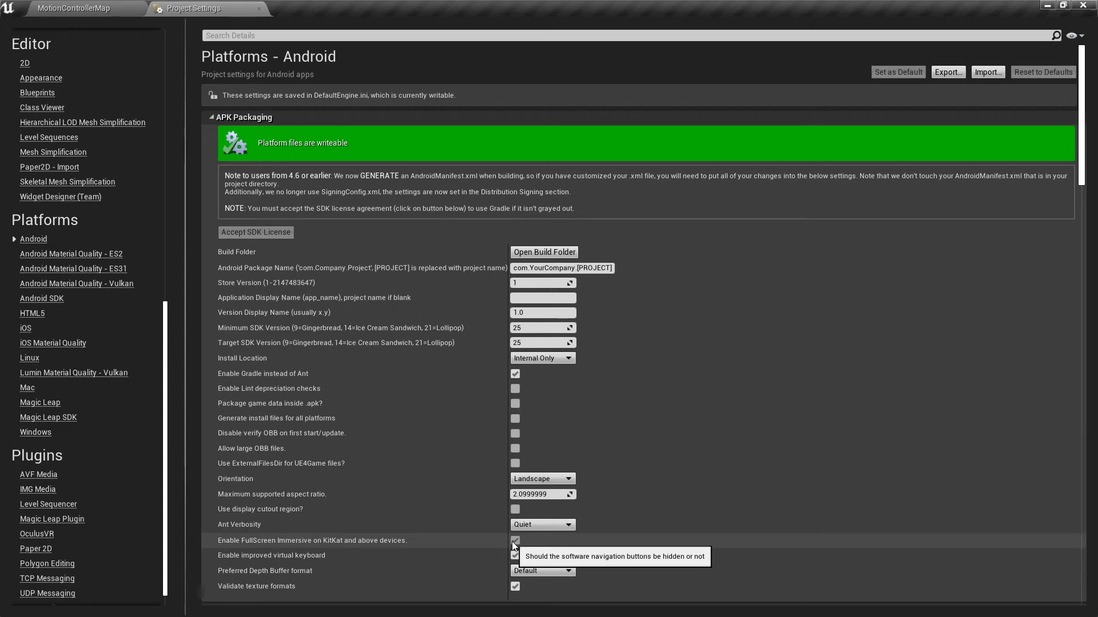
scroll(493, 441, "down", 6)
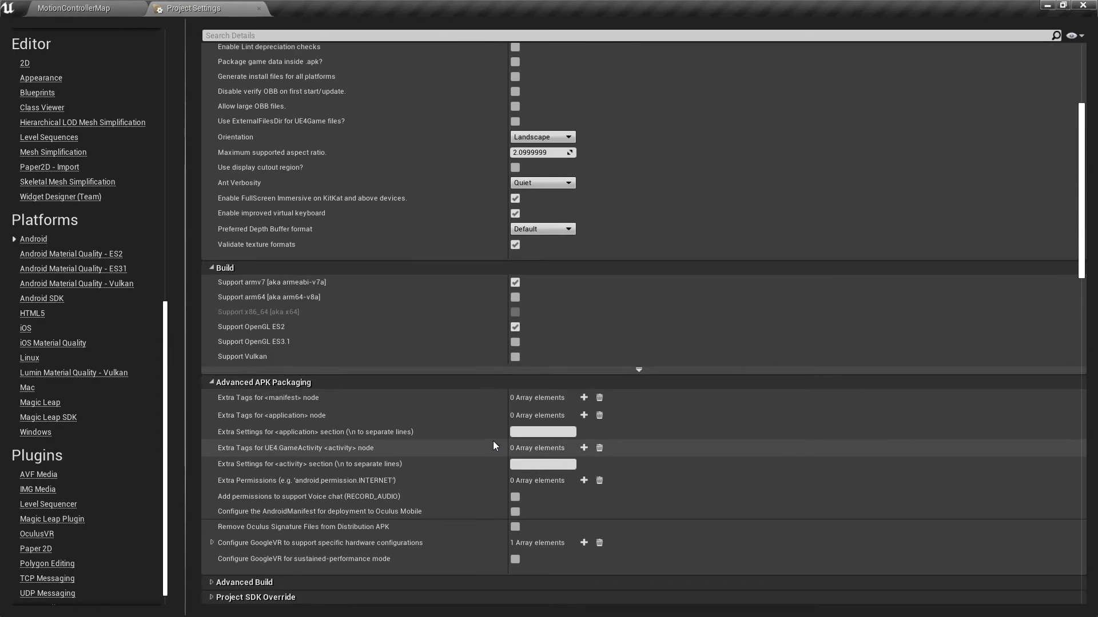
scroll(493, 441, "down", 3)
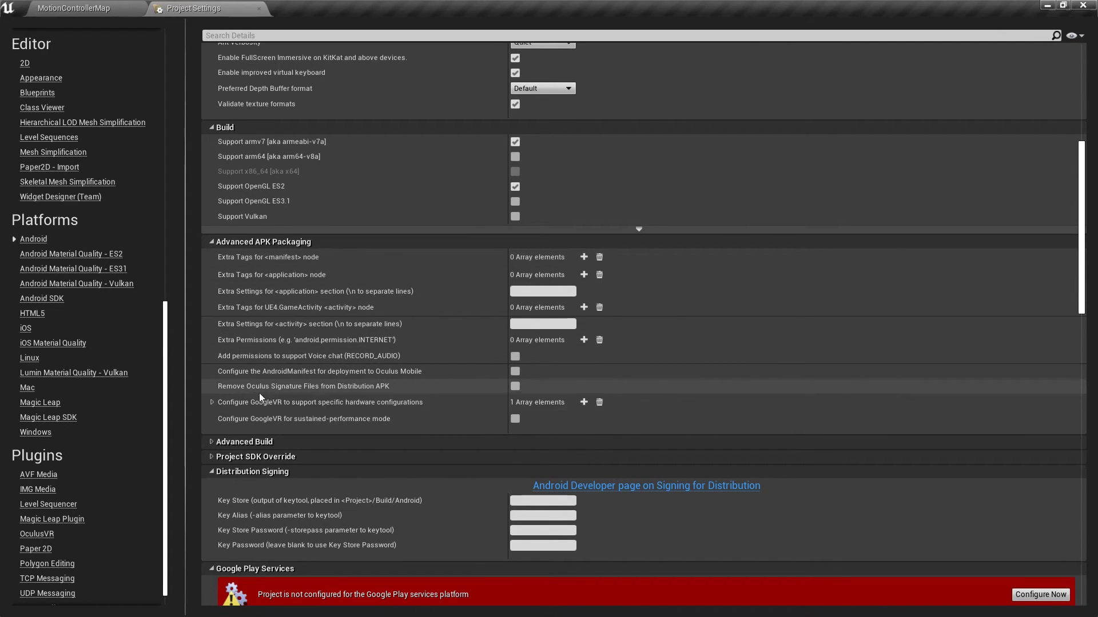
left_click(520, 386)
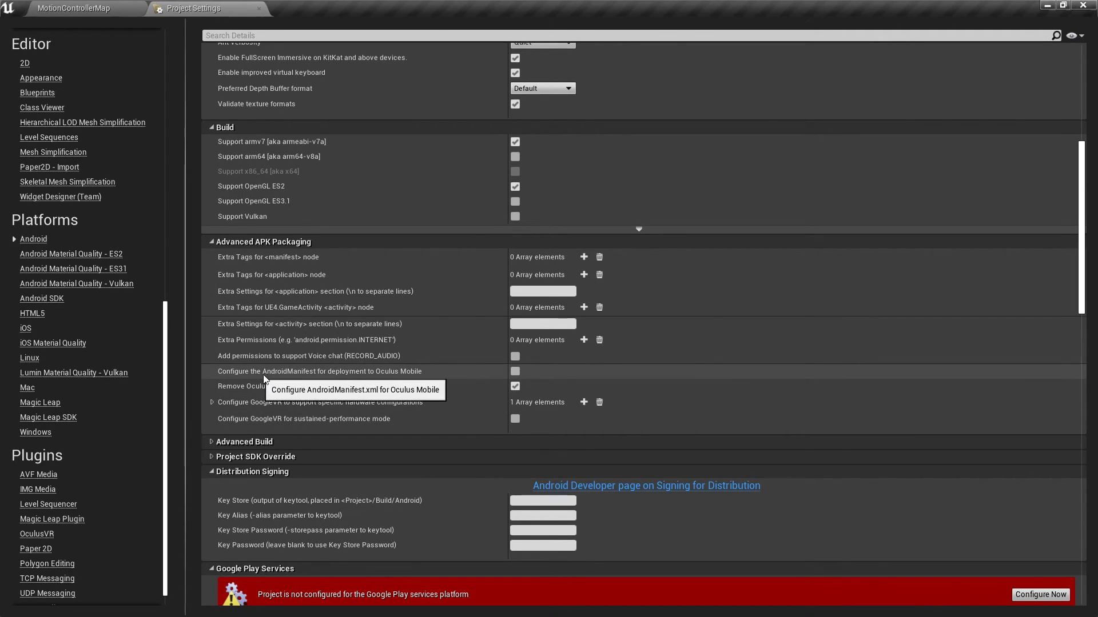
left_click(515, 371)
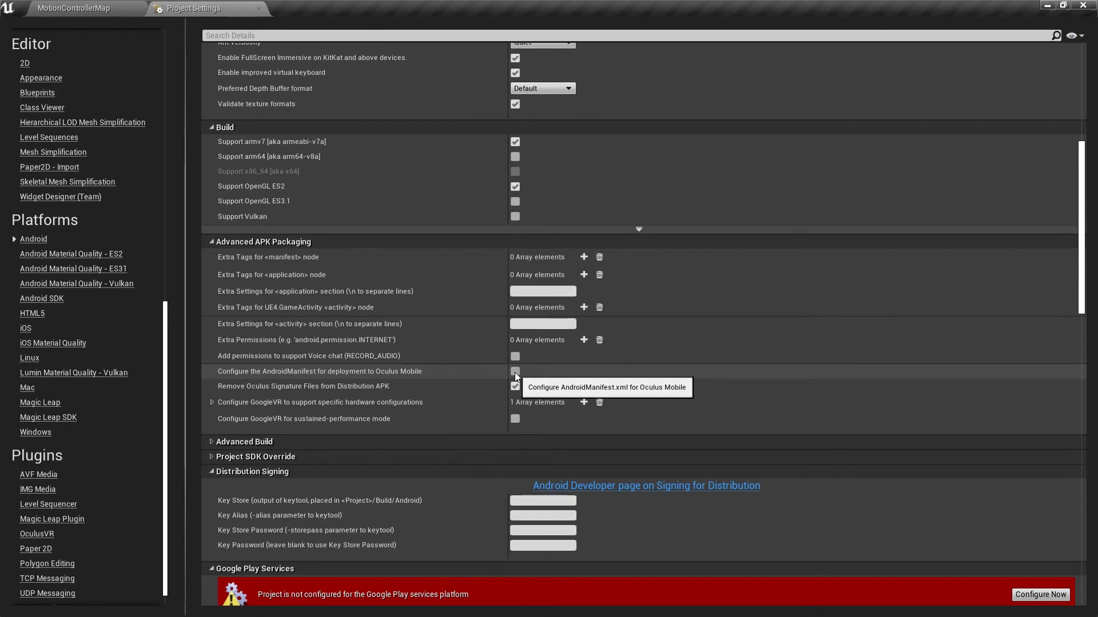
- Review the blank SDK, NDK, ANT and Java location fields and their tooltips on the Android SDK page
left_click(42, 299)
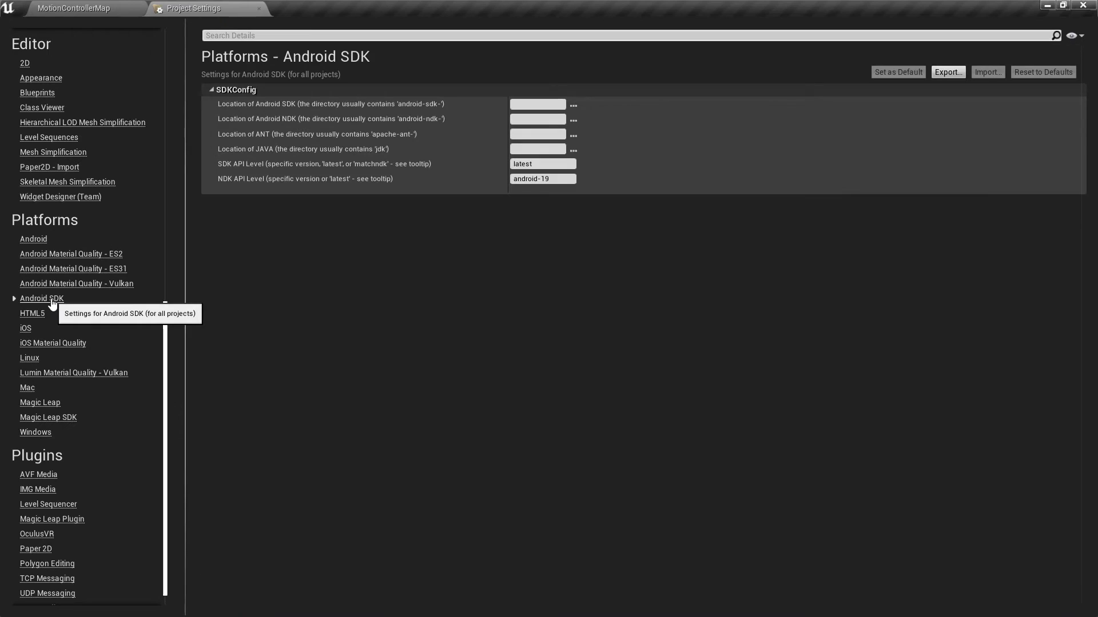
left_click(383, 307)
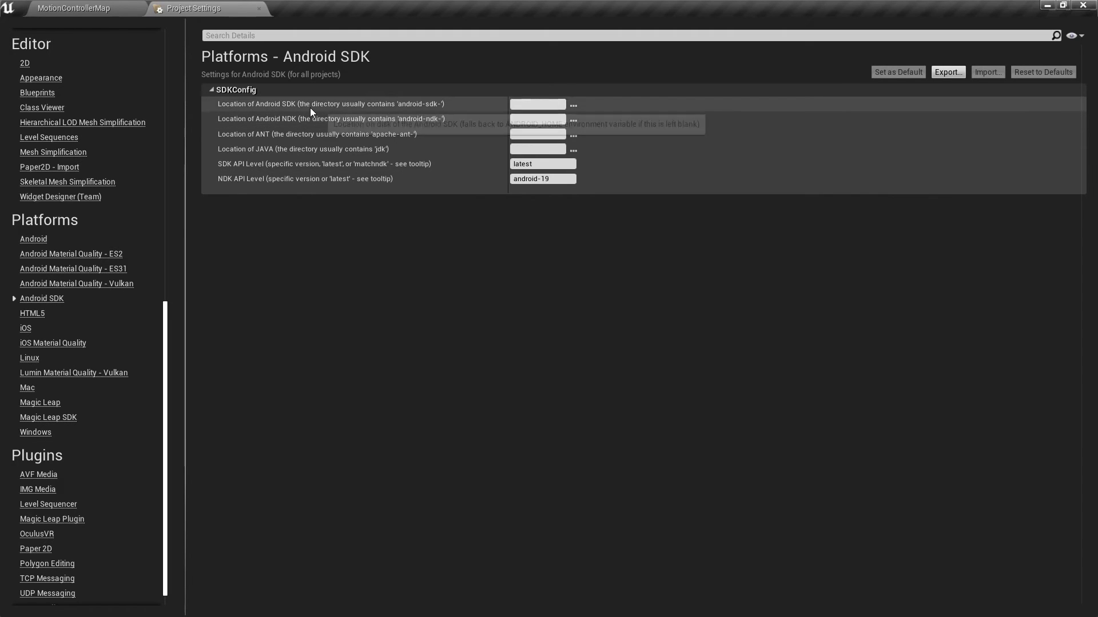
mouse_move(307, 121)
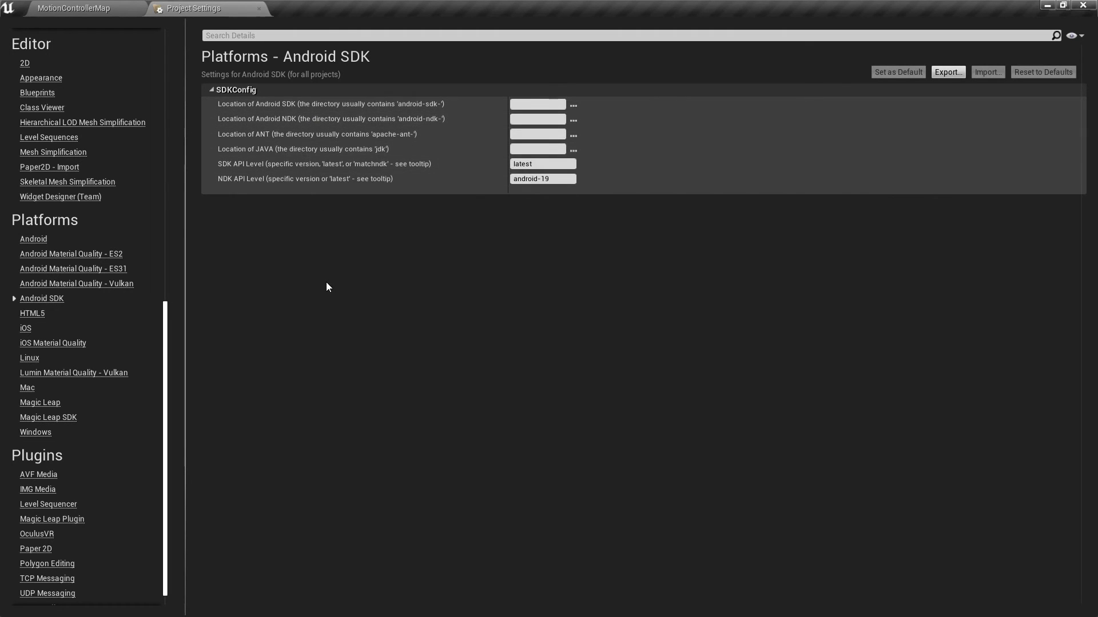
mouse_move(353, 107)
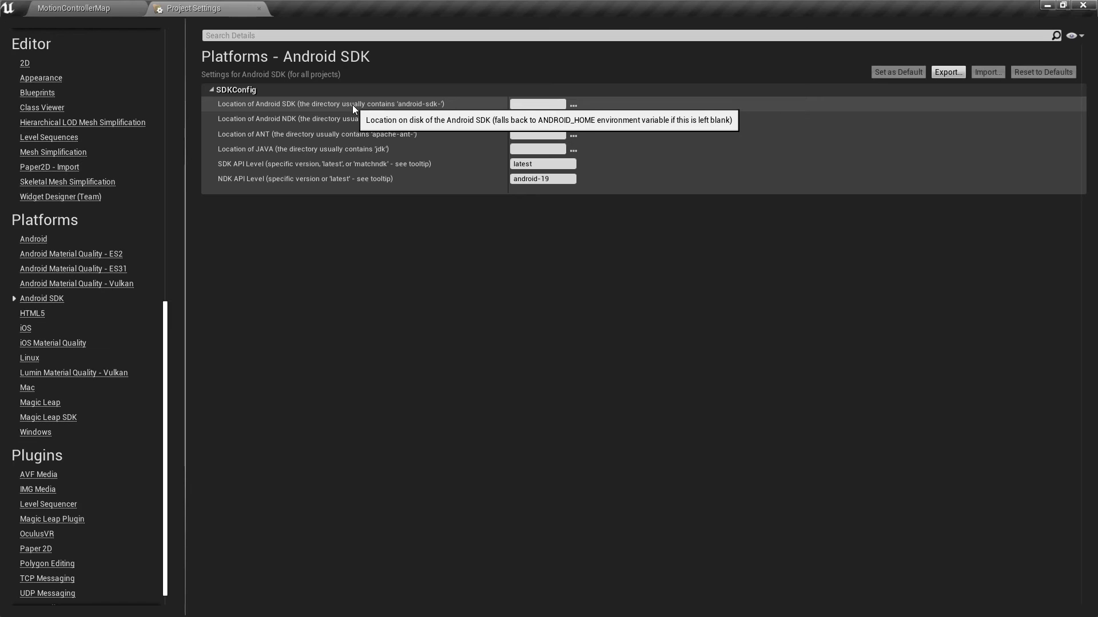
key("super+e")
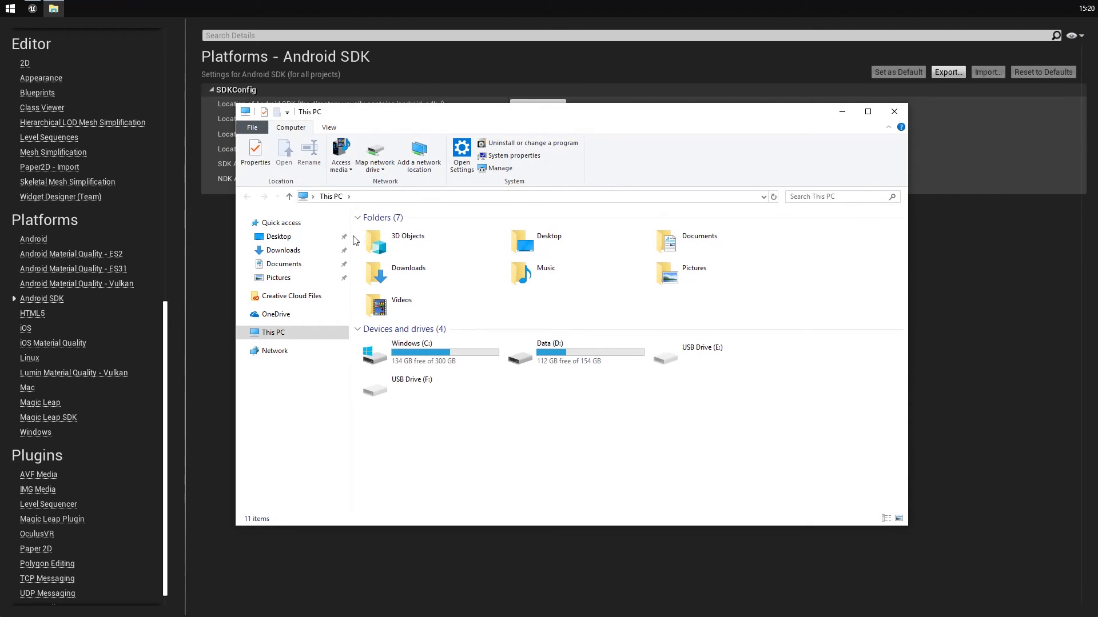
right_click(274, 339)
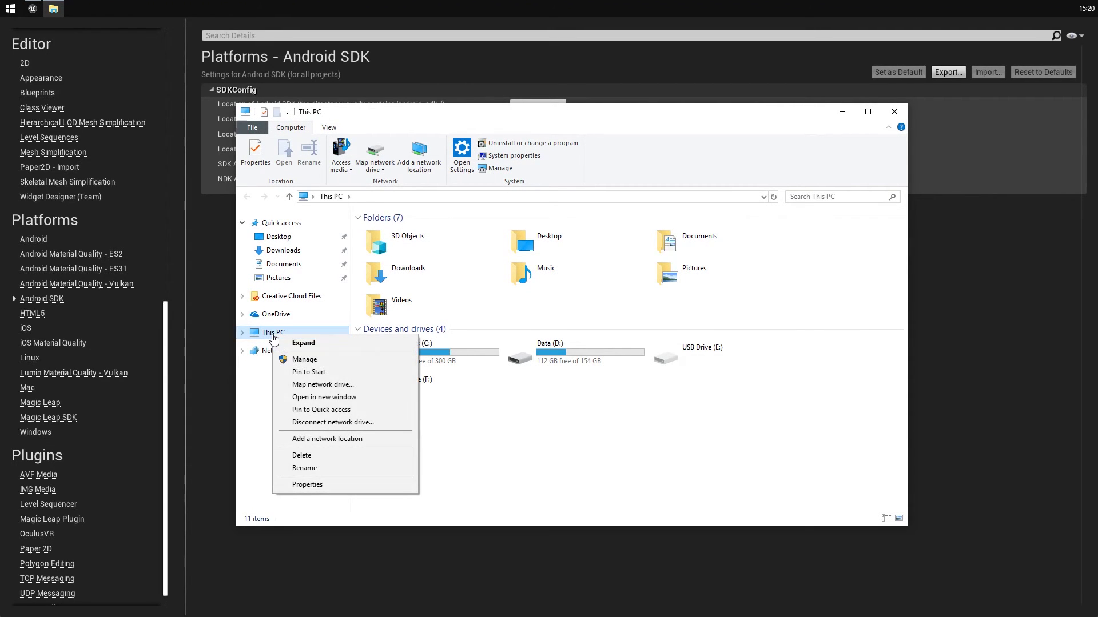
left_click(321, 485)
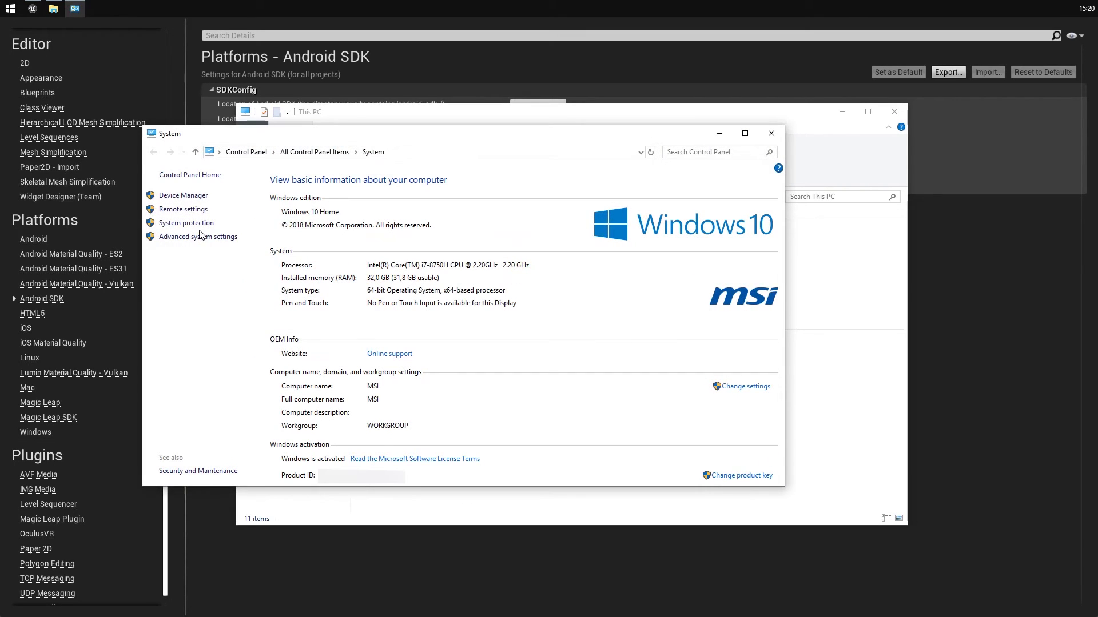
left_click(193, 243)
left_click(531, 408)
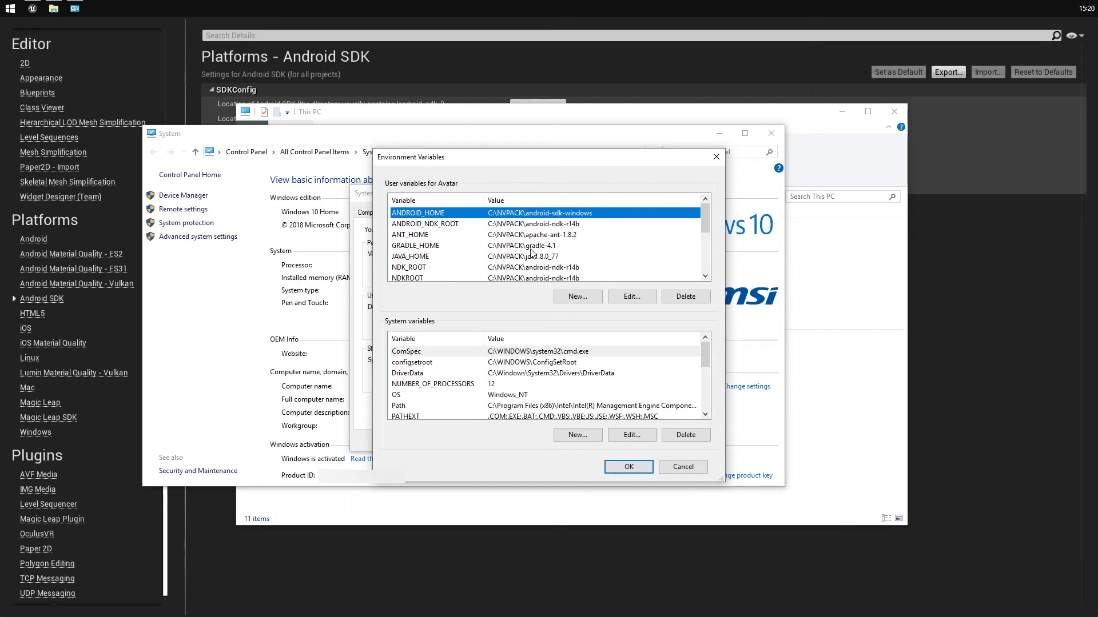
left_click(698, 468)
left_click(467, 441)
left_click(771, 133)
left_click(916, 106)
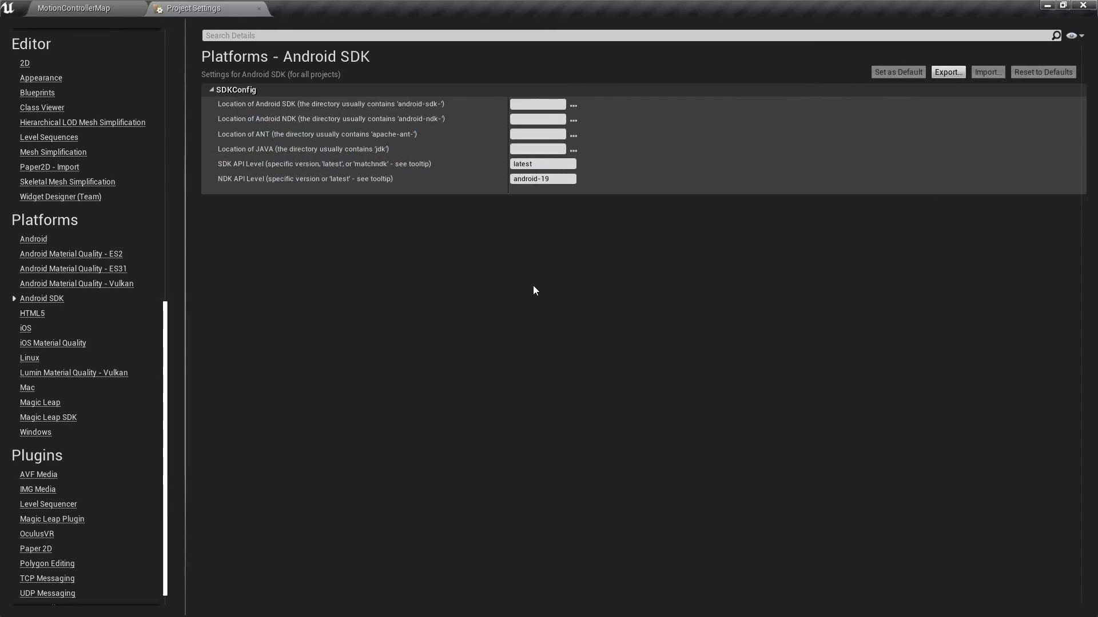
- Close Project Settings, check Launch Options > Supported Platforms, then return to the MotionControllerMap level
left_click(259, 8)
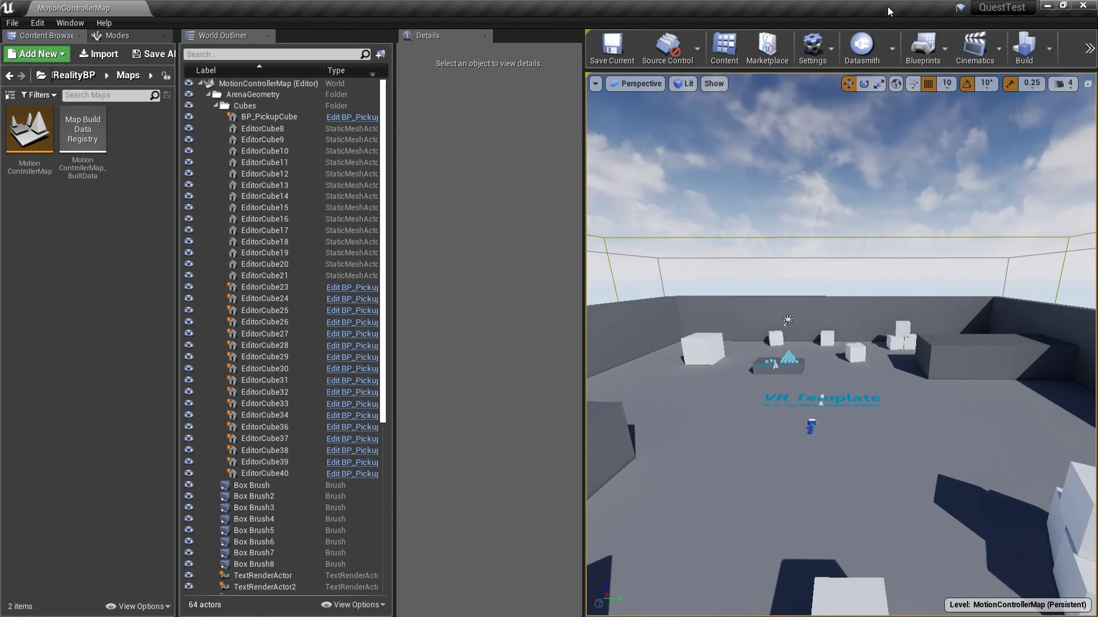
left_click(1089, 48)
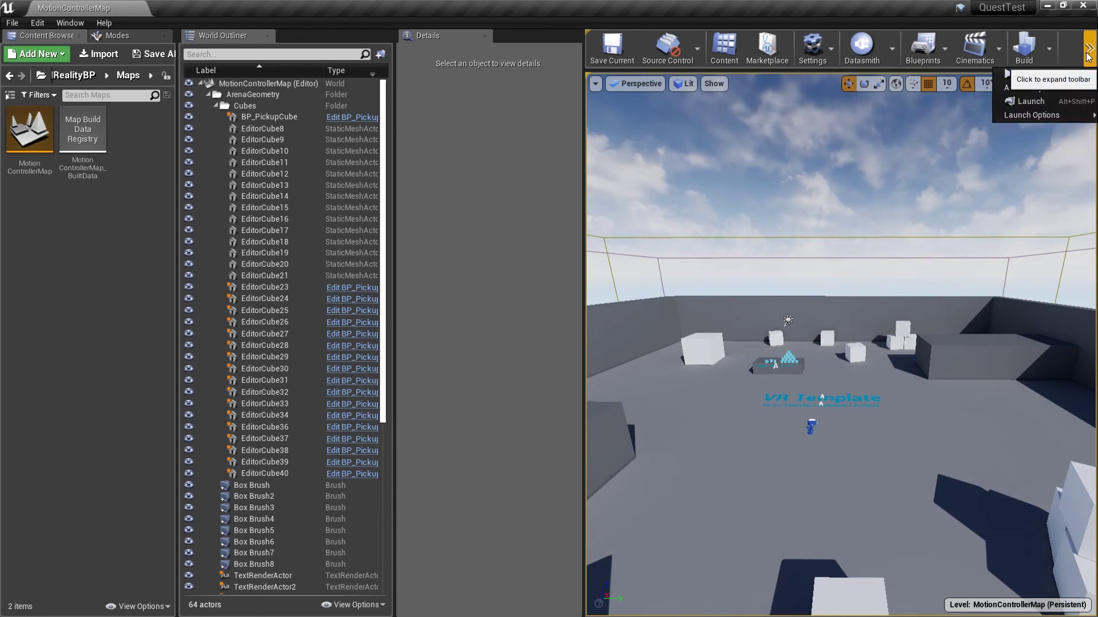
mouse_move(1044, 117)
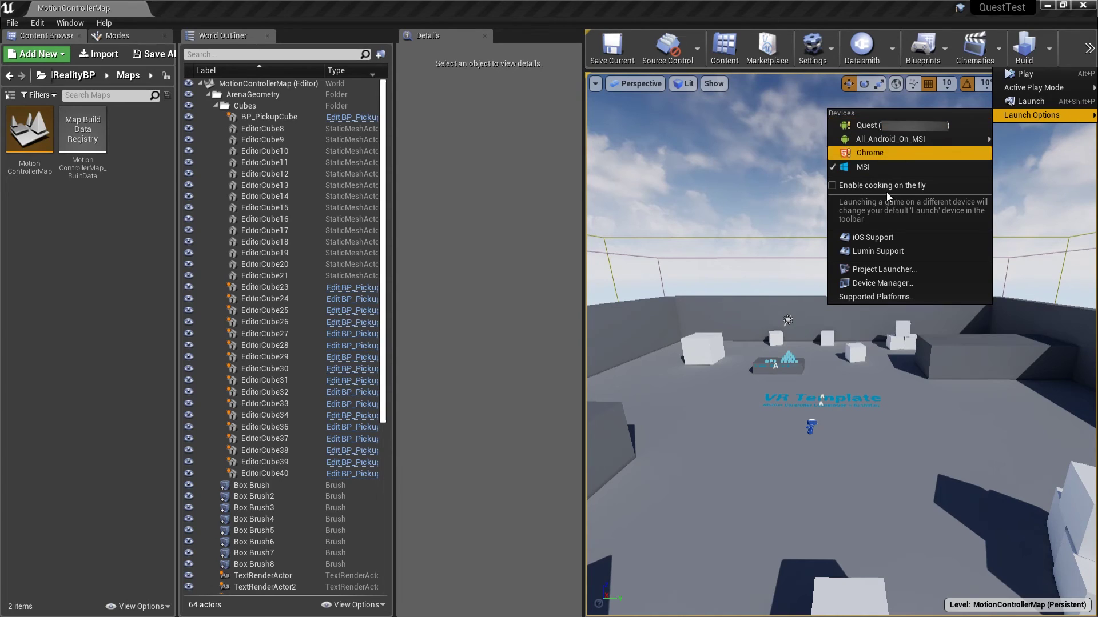
left_click(879, 297)
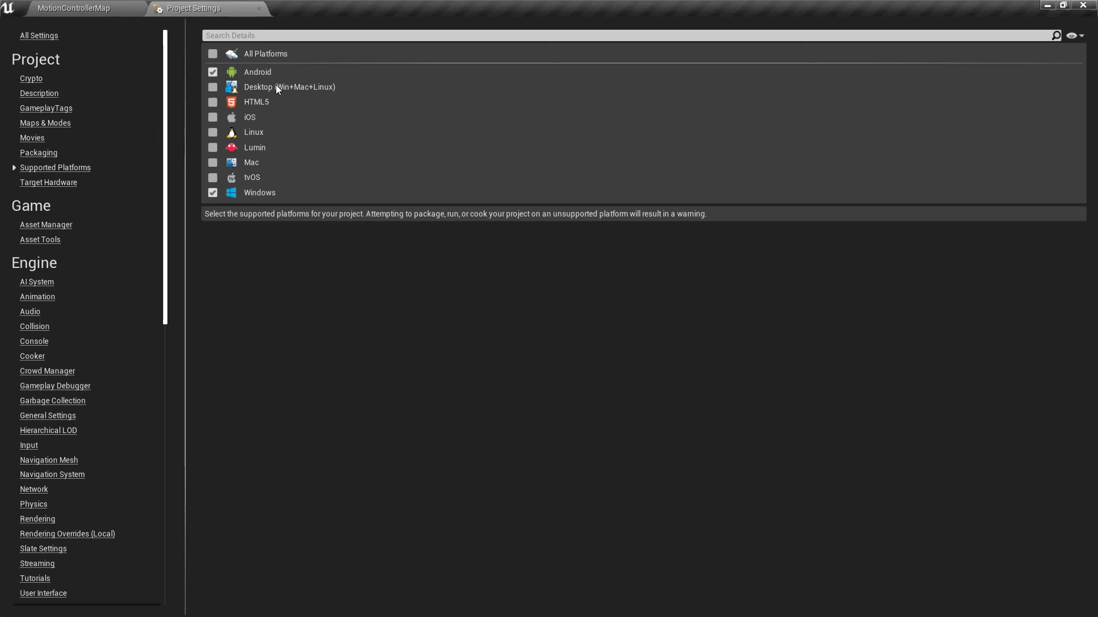
left_click(259, 9)
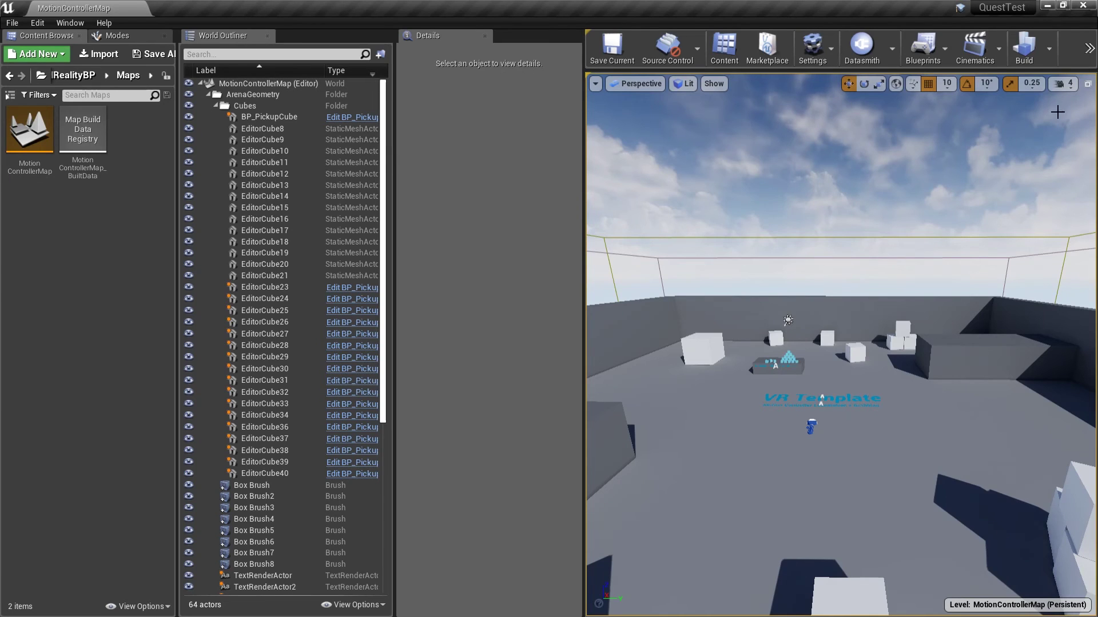
- Launch the project on the Quest headset and follow deployment in the Output Log
left_click(1089, 48)
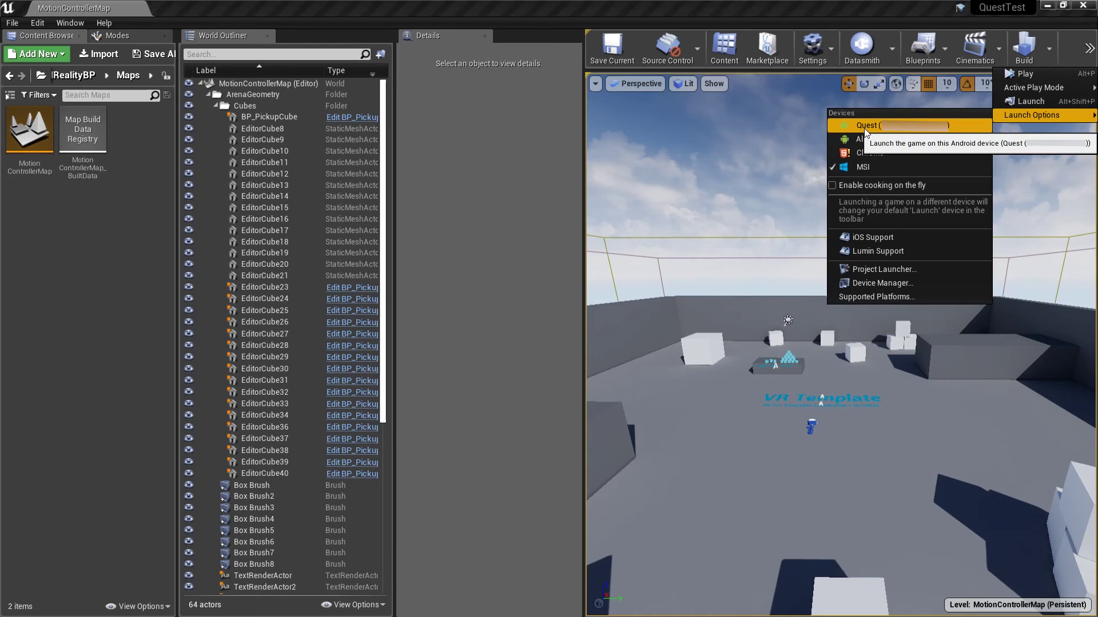
left_click(865, 126)
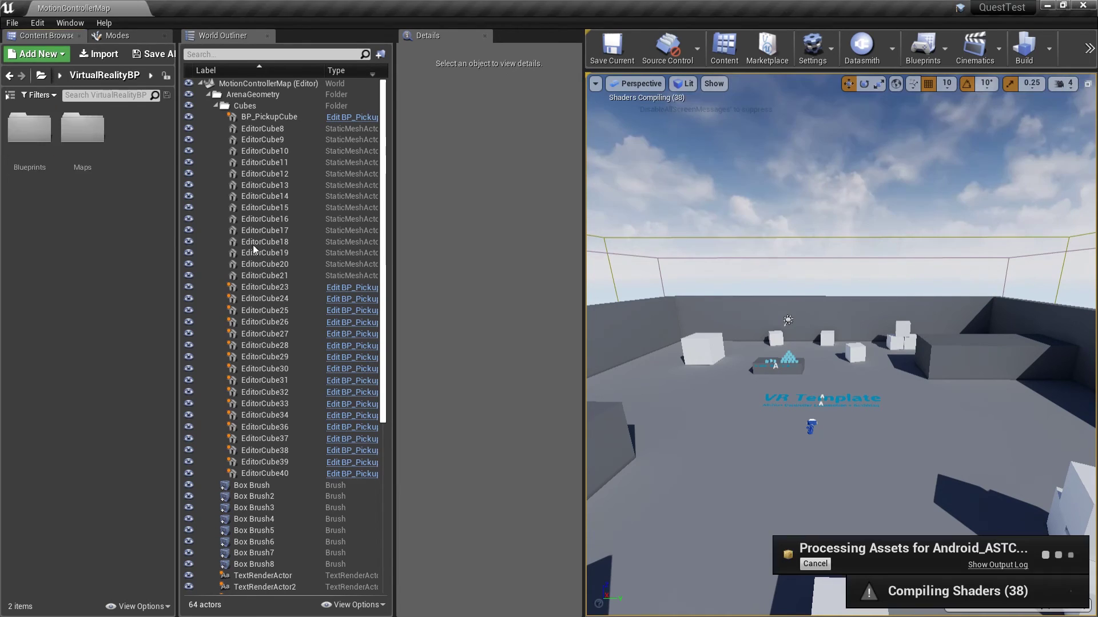
left_click(998, 565)
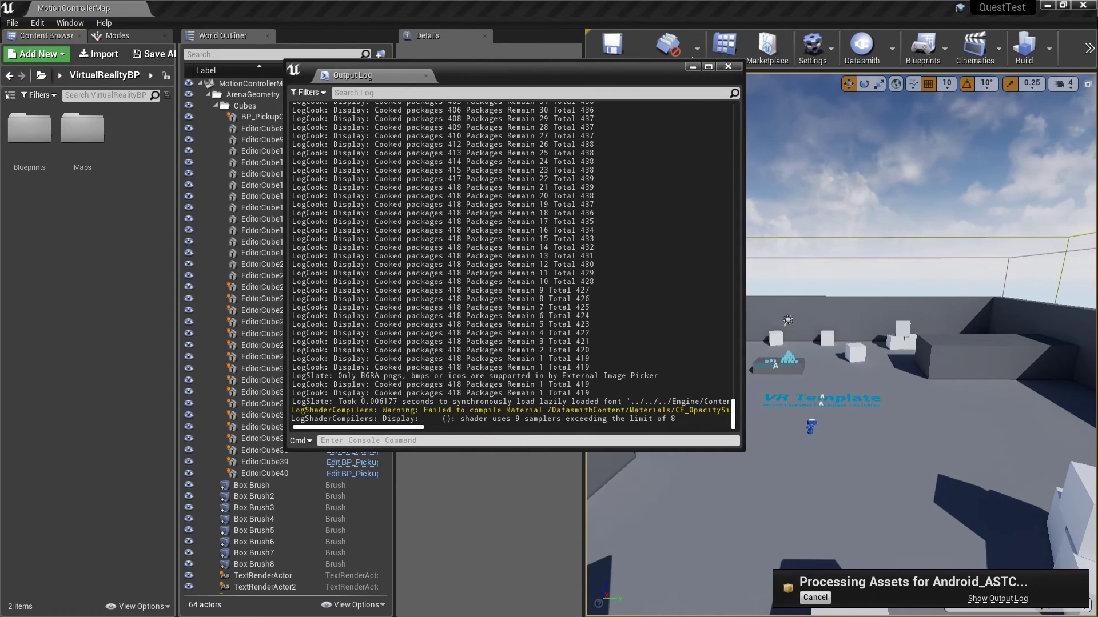